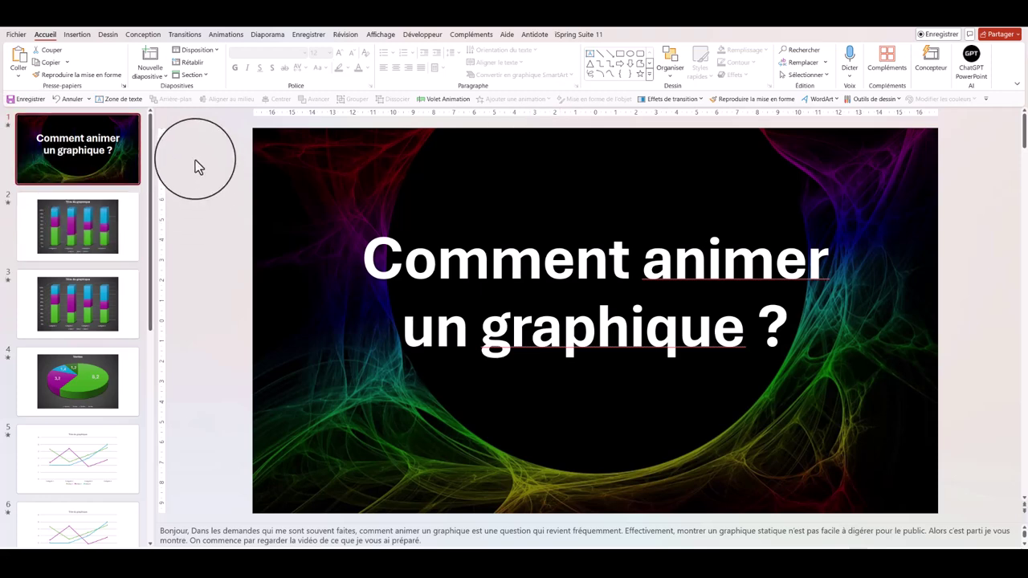
Step: Go to slide 2 with the 3D stacked column chart and browse the other slide thumbnails
left_click(29, 211)
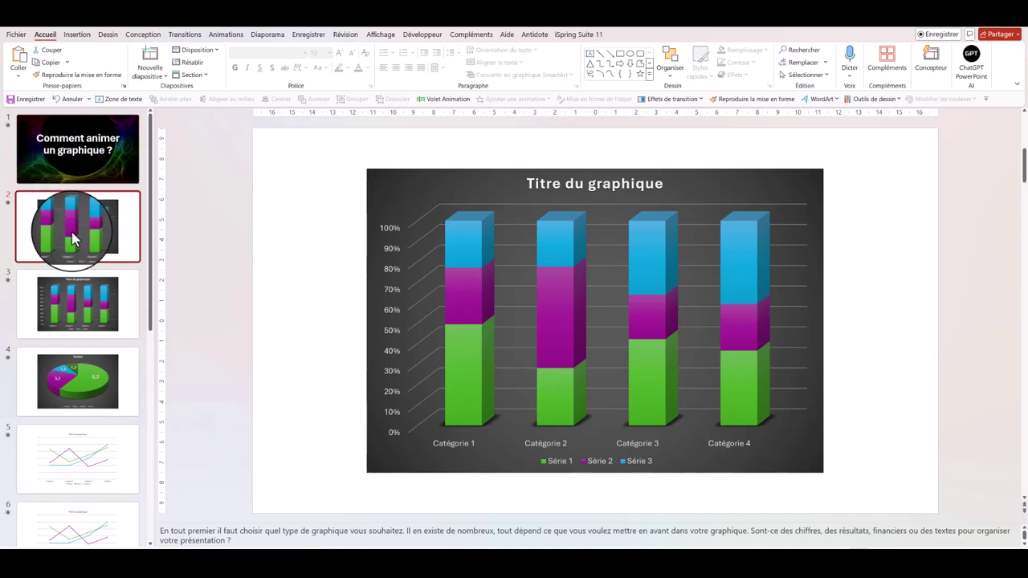
scroll(80, 241, "down", 3)
scroll(89, 337, "down", 3)
scroll(91, 366, "up", 5)
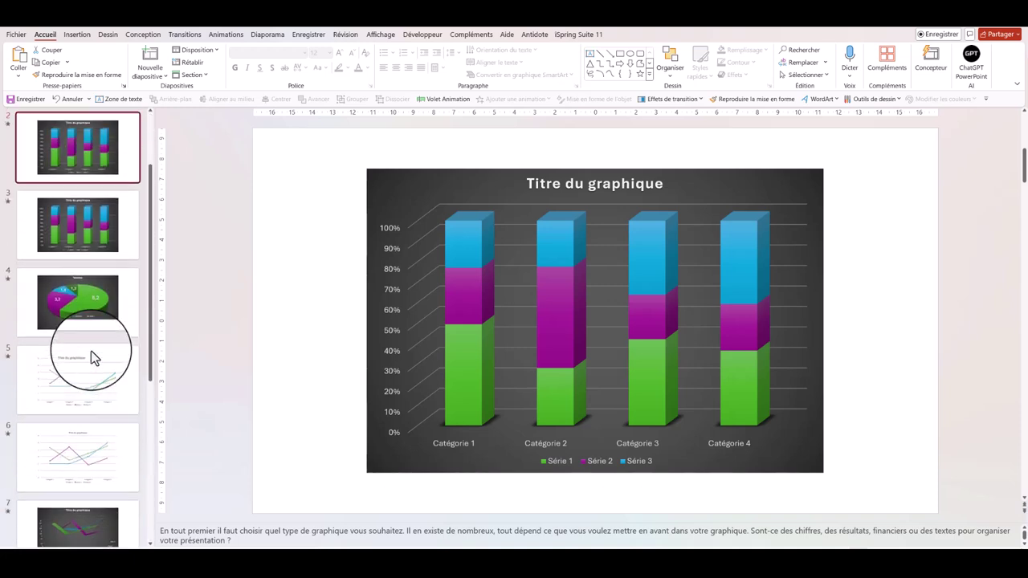
scroll(90, 350, "up", 2)
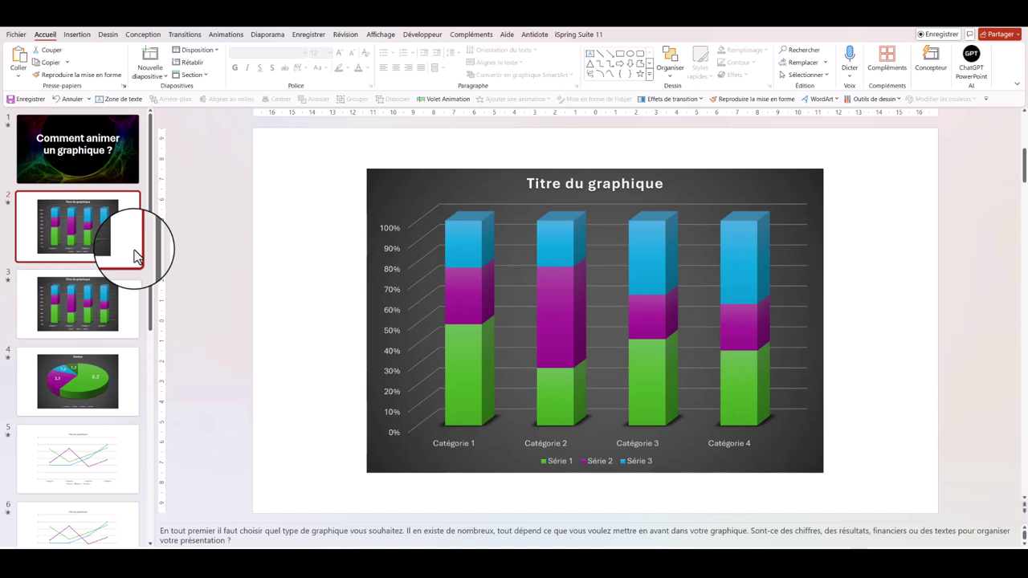
Step: Add a new blank slide 3 and bring up the Insérer un graphique dialog
key("ctrl+shift+m")
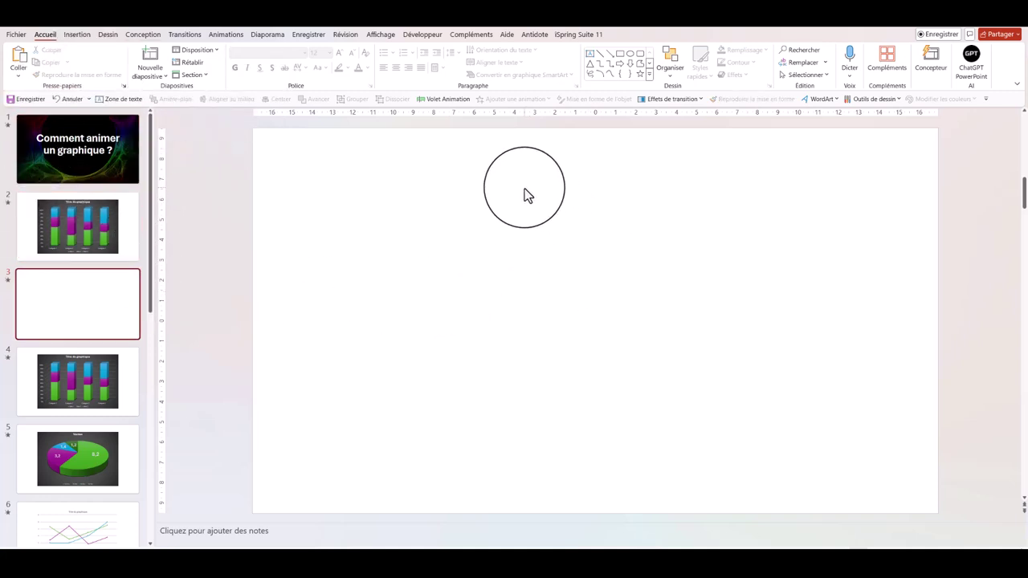
left_click(84, 35)
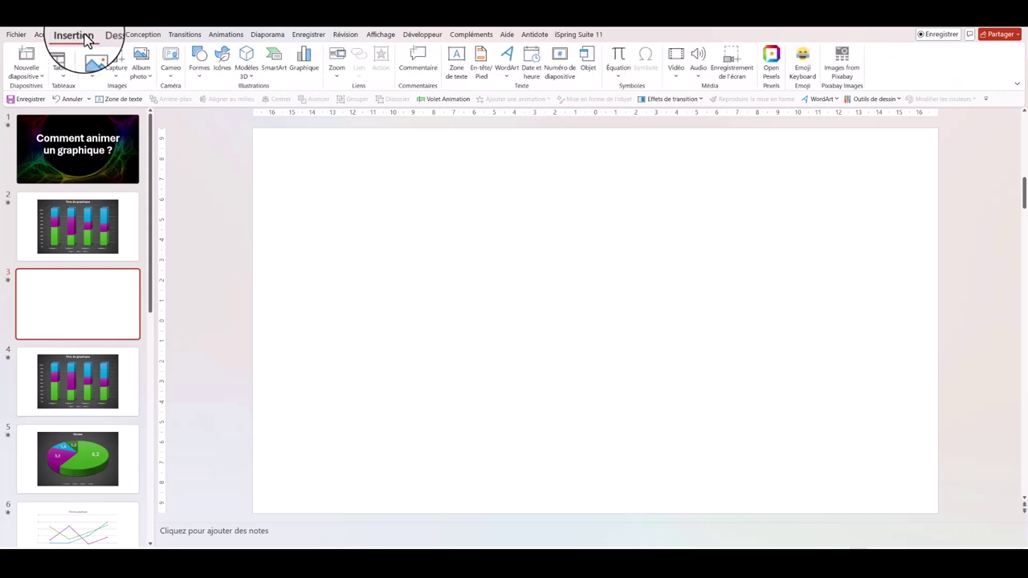
left_click(313, 73)
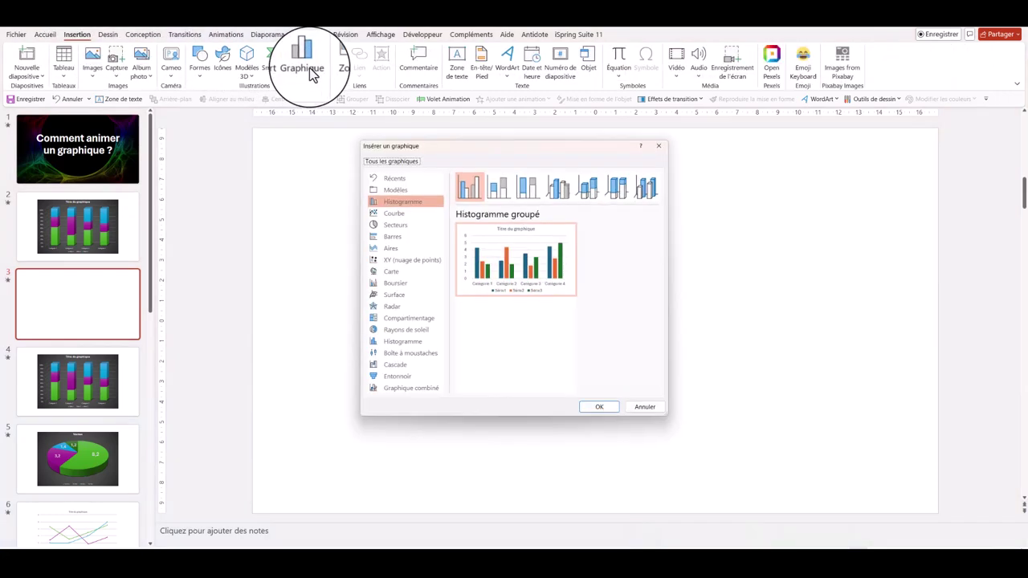
mouse_move(515, 260)
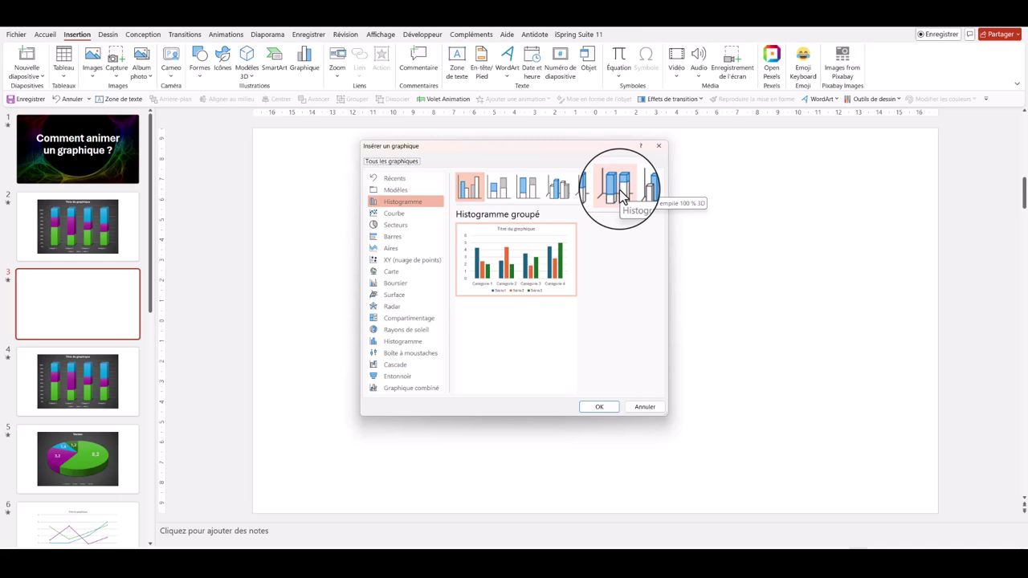
Step: Insert a Histogramme empilé 100 % 3D chart and enlarge its data sheet to show four categories
left_click(619, 189)
left_click(601, 408)
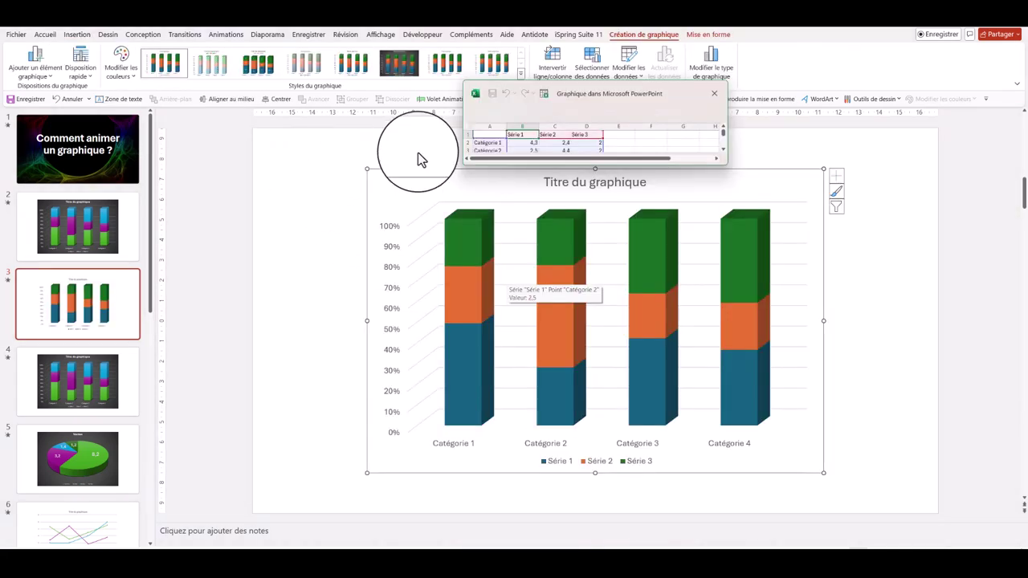
left_click_drag(655, 164, 663, 224)
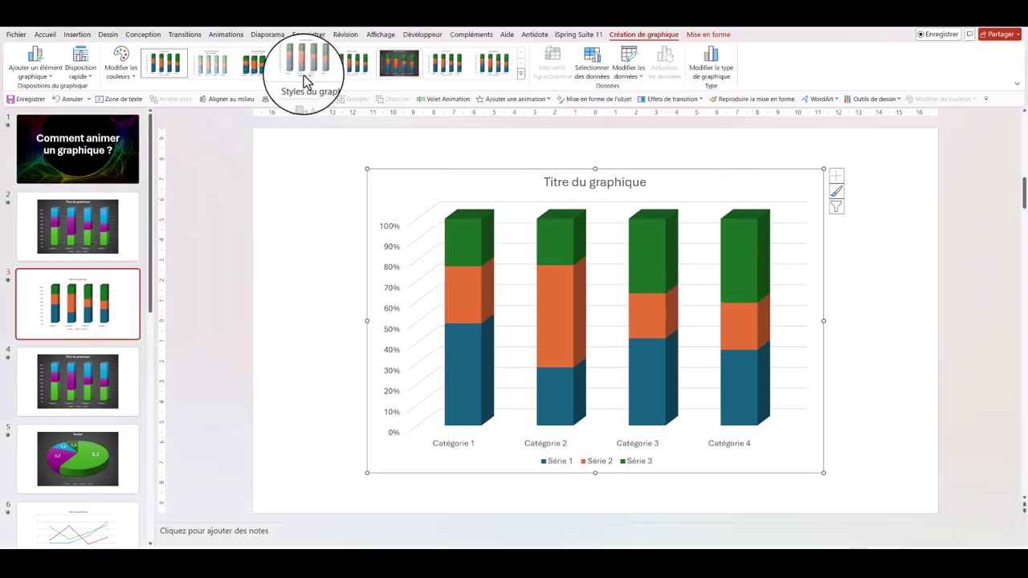
Step: Apply the colourful palette that makes the three series orange, blue and green
left_click(121, 63)
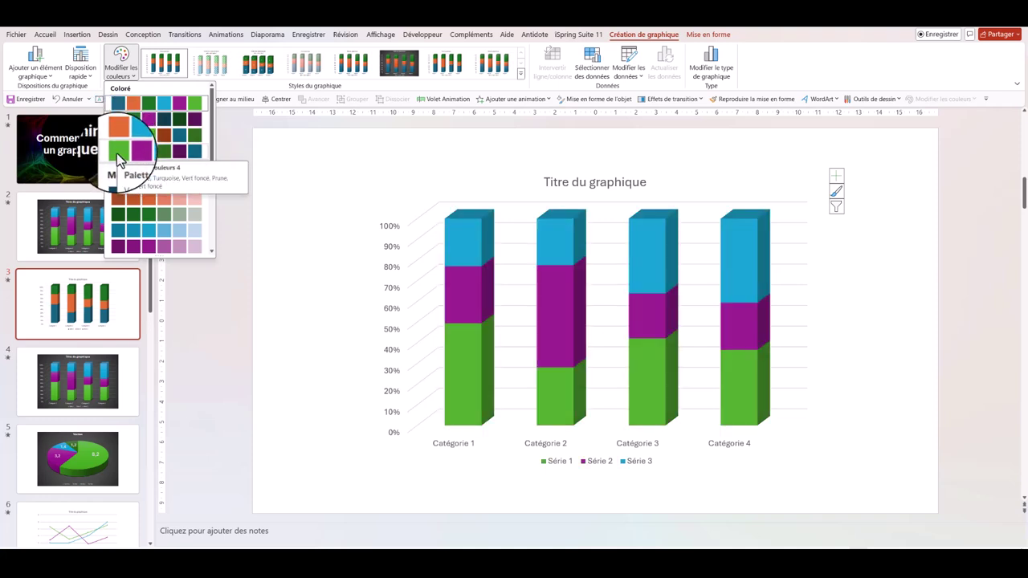
left_click(119, 129)
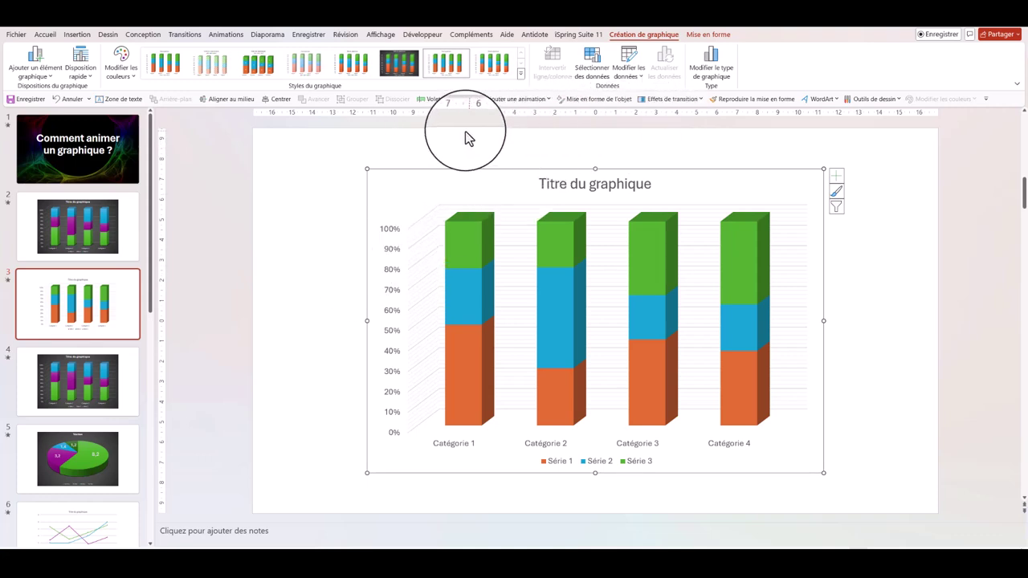
Step: Apply the Apparaître entrance effect to the chart and show the Animation pane
left_click(516, 99)
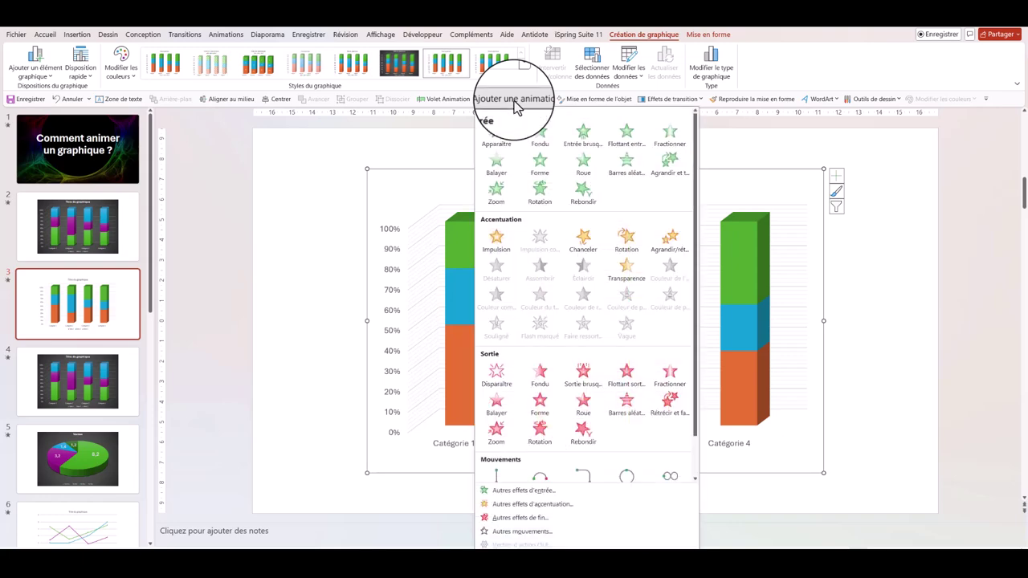
left_click(496, 144)
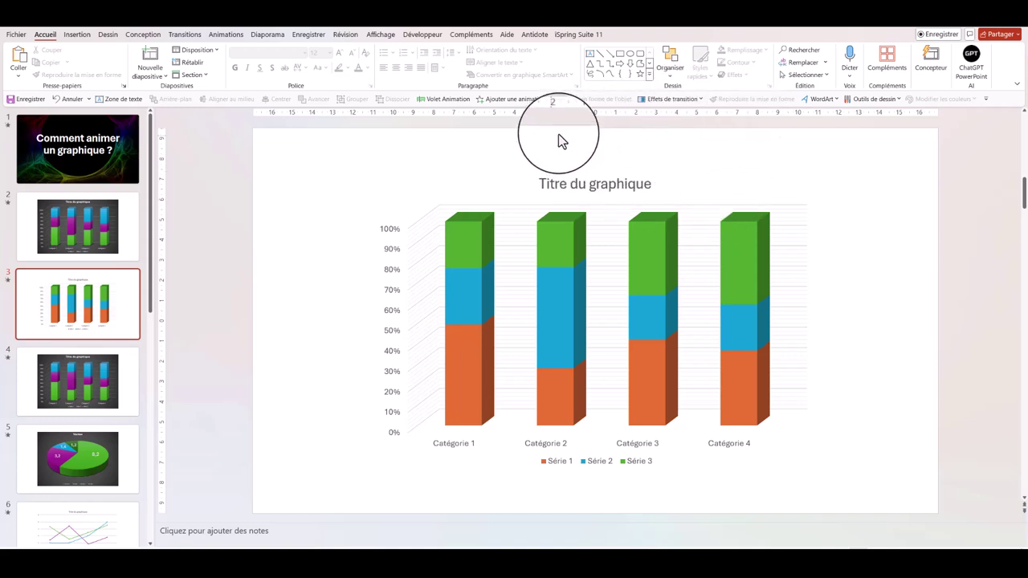
left_click(521, 100)
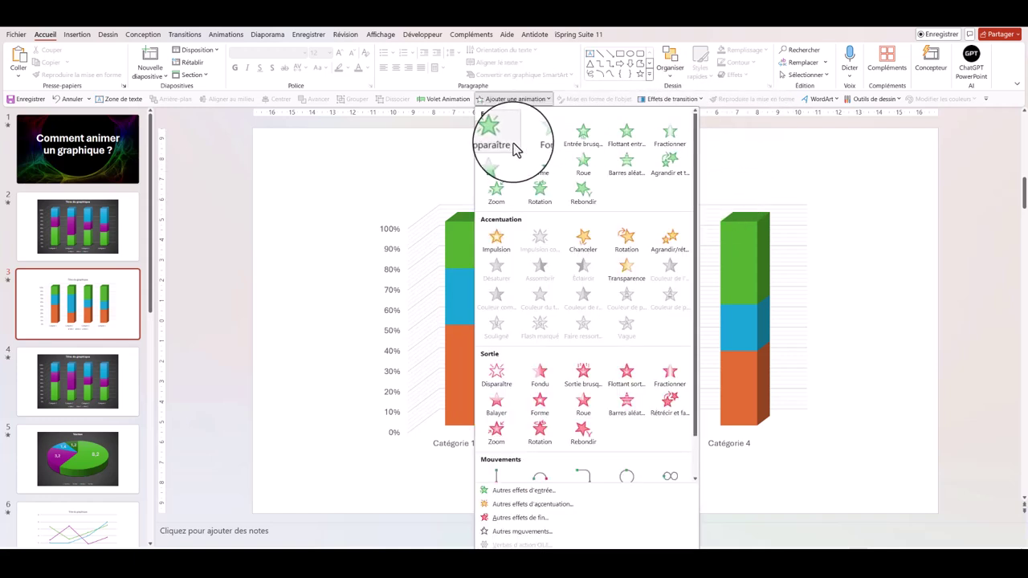
left_click(443, 99)
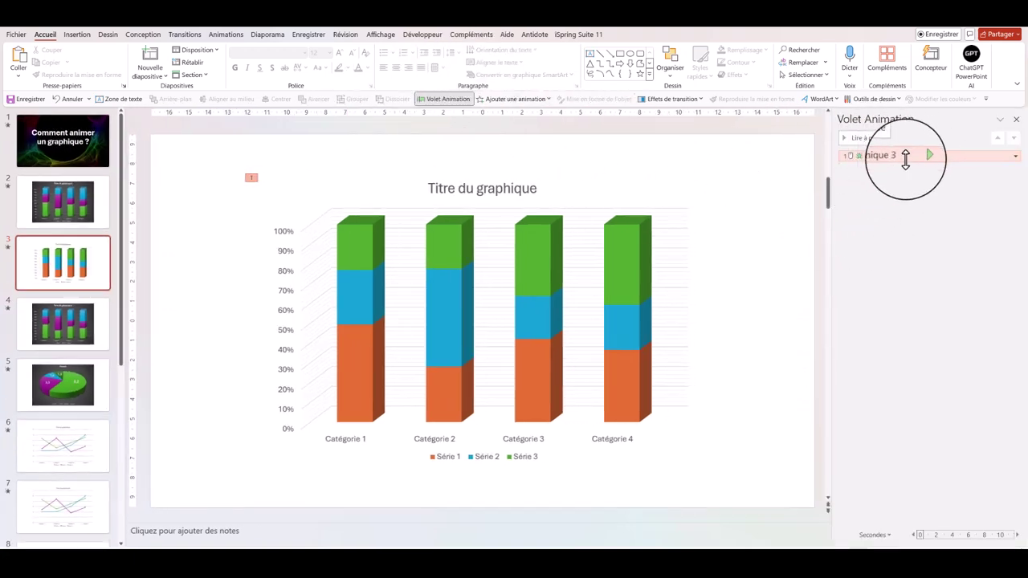
Step: Set the chart animation to group Par élément dans les catégories and start Avec la précédente
left_click(664, 250)
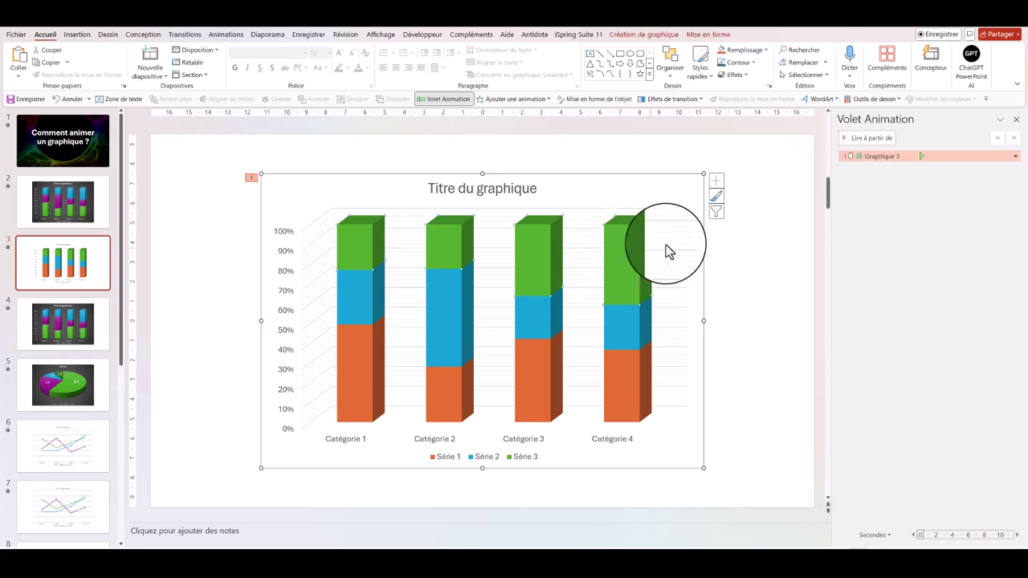
left_click(1015, 157)
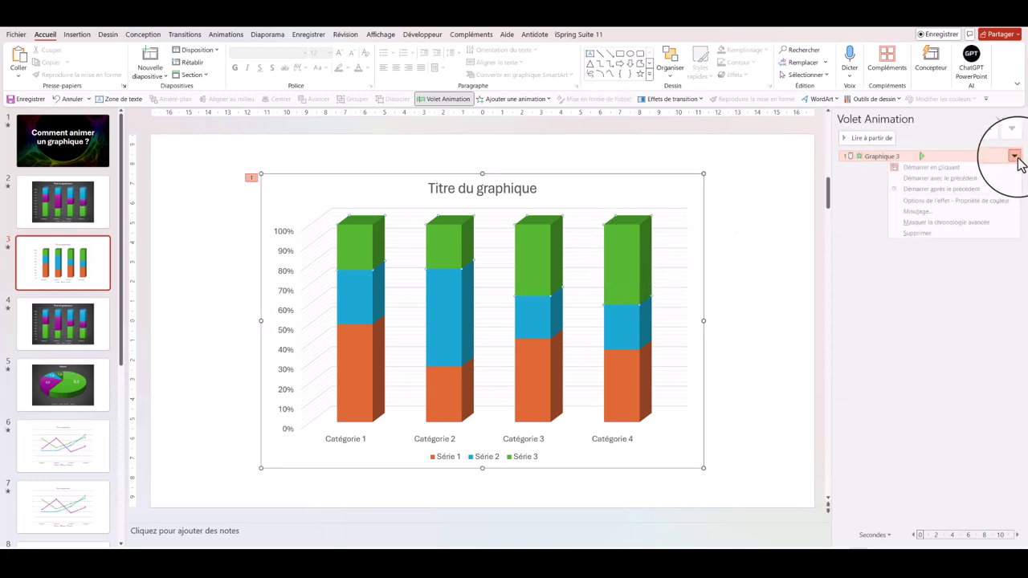
left_click(925, 203)
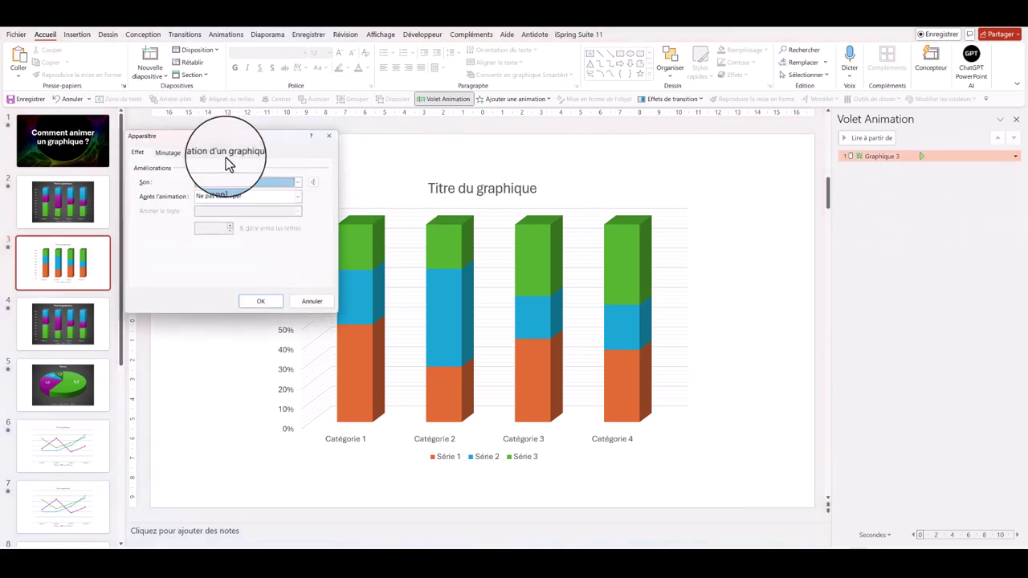
left_click(234, 155)
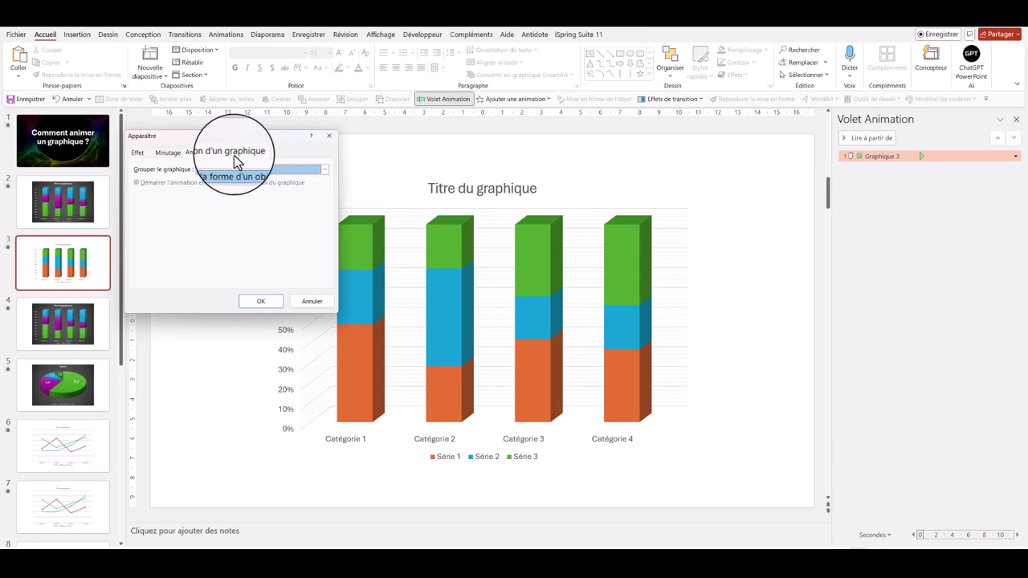
left_click(327, 172)
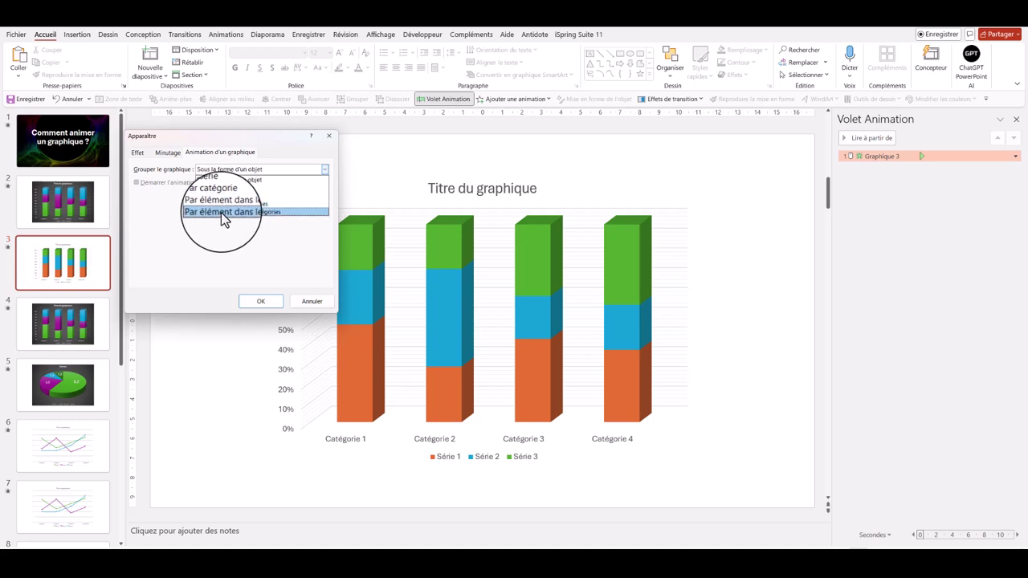
left_click(221, 212)
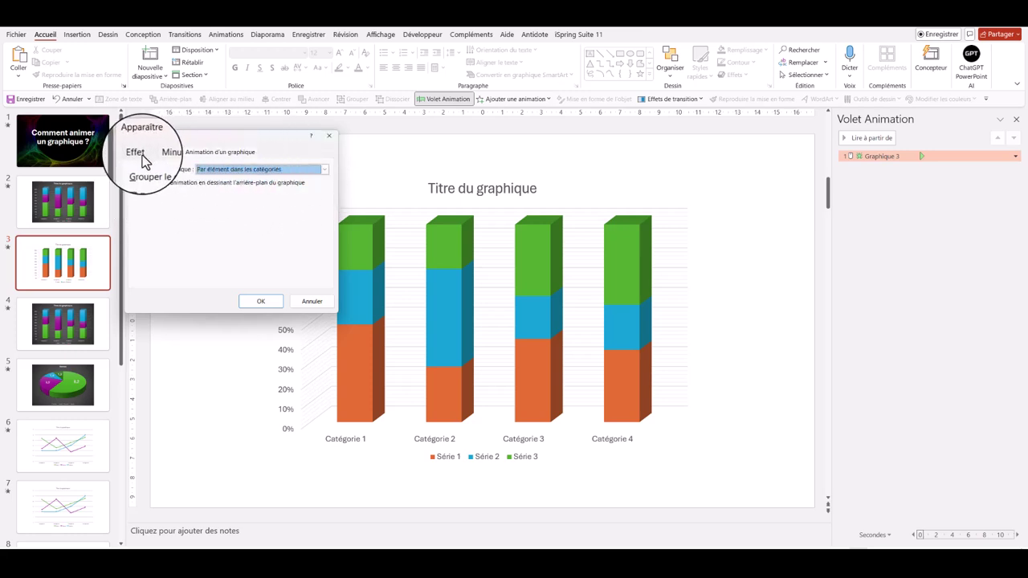
left_click(168, 153)
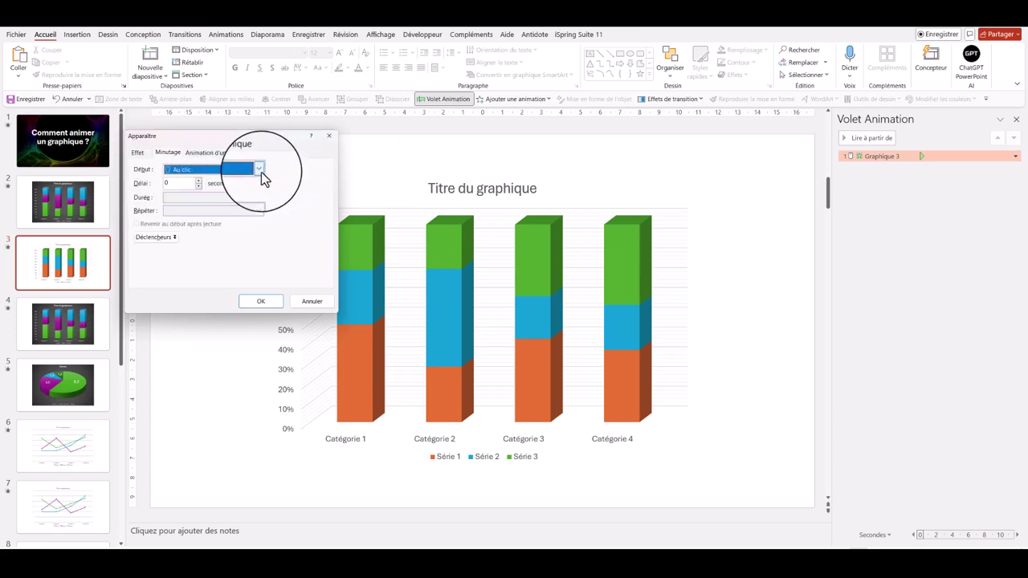
left_click(259, 171)
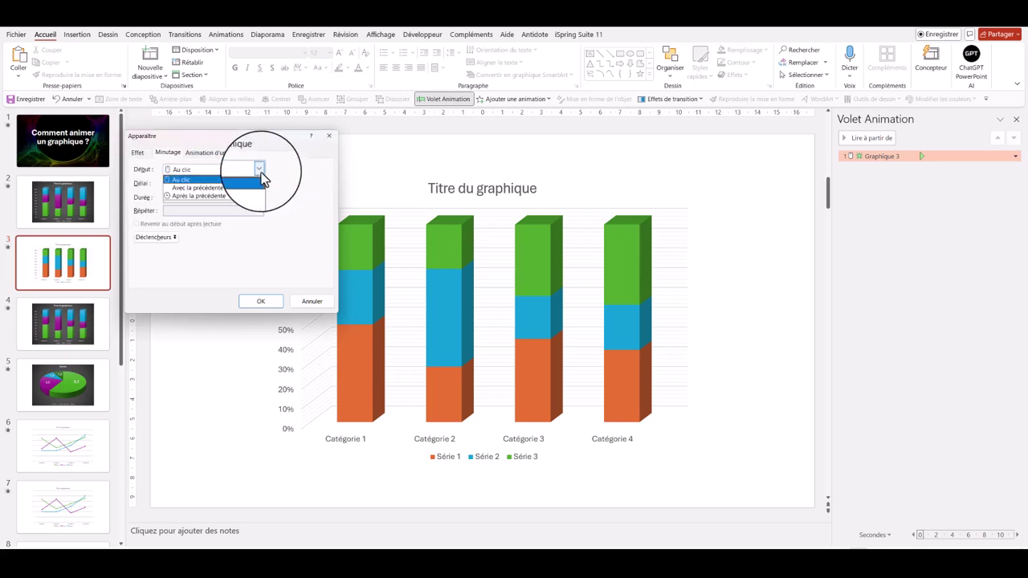
left_click(198, 188)
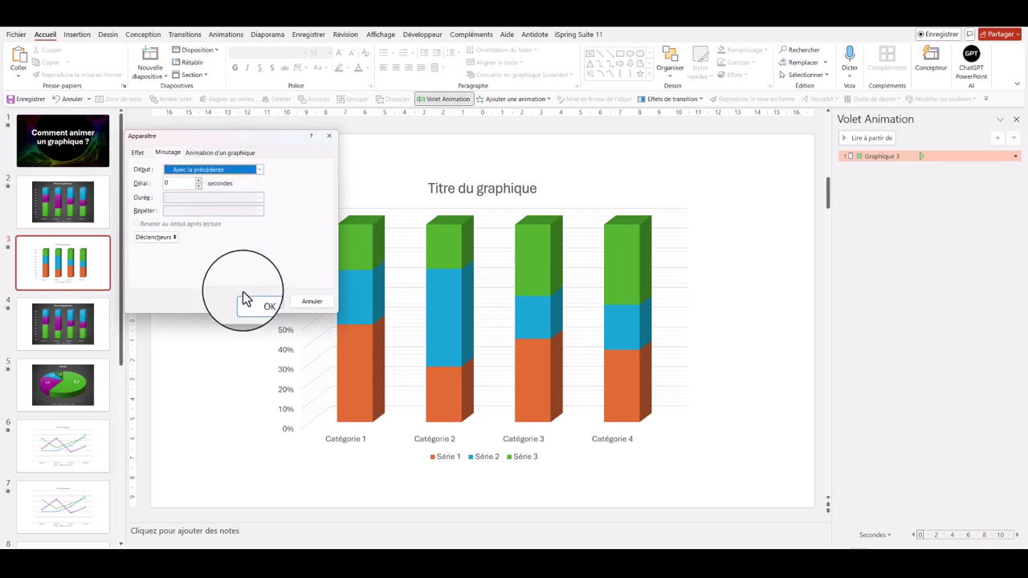
left_click(260, 305)
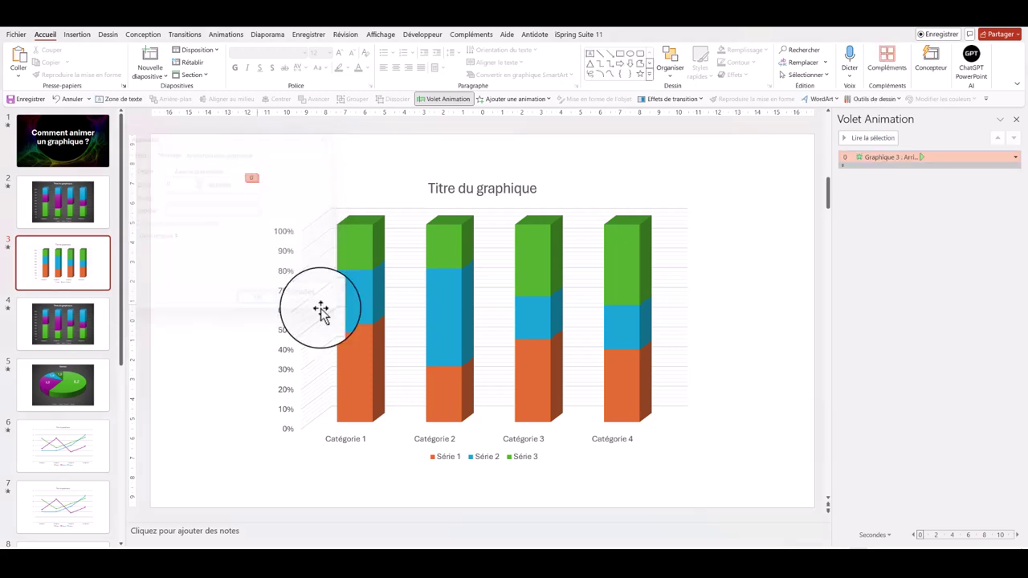
Step: Expand the chart animation into category steps, preview it, and select steps two through last
left_click(873, 157)
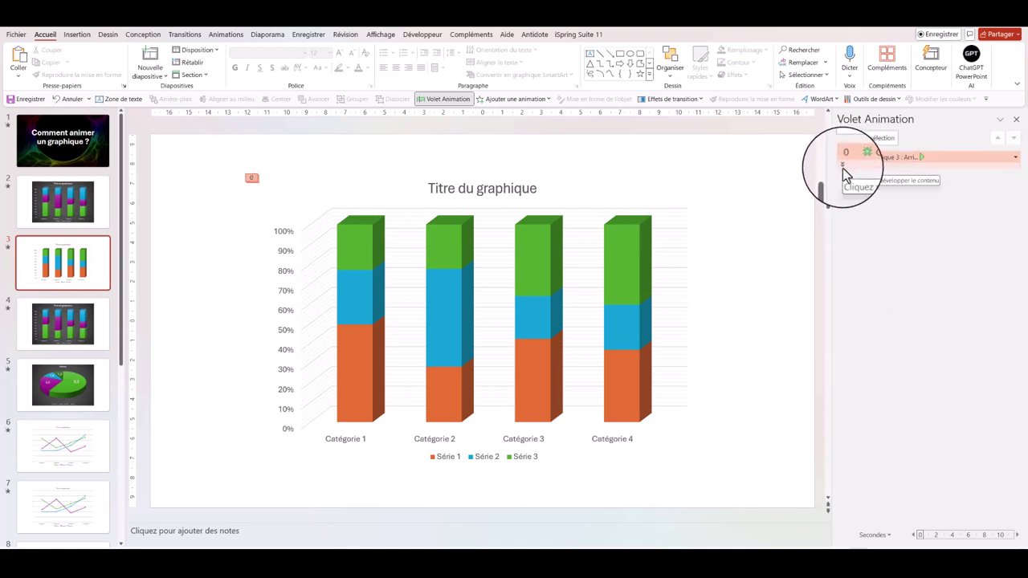
left_click(842, 166)
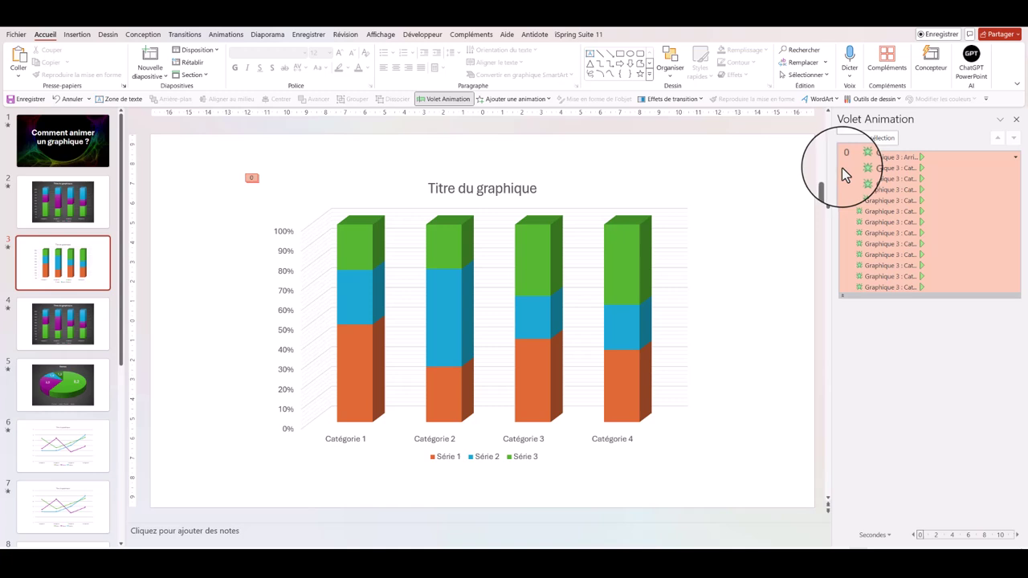
left_click(940, 169)
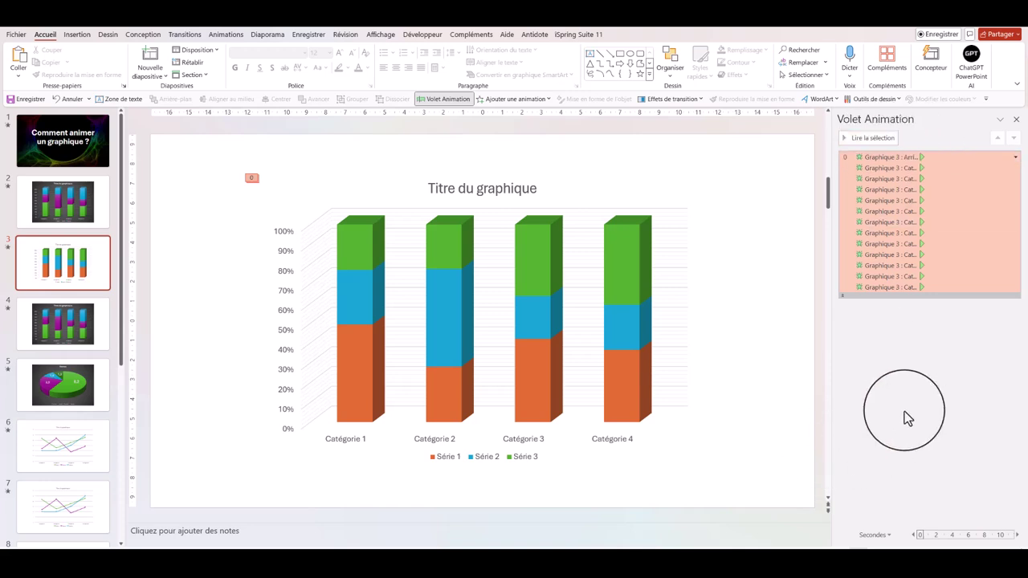
left_click(865, 139)
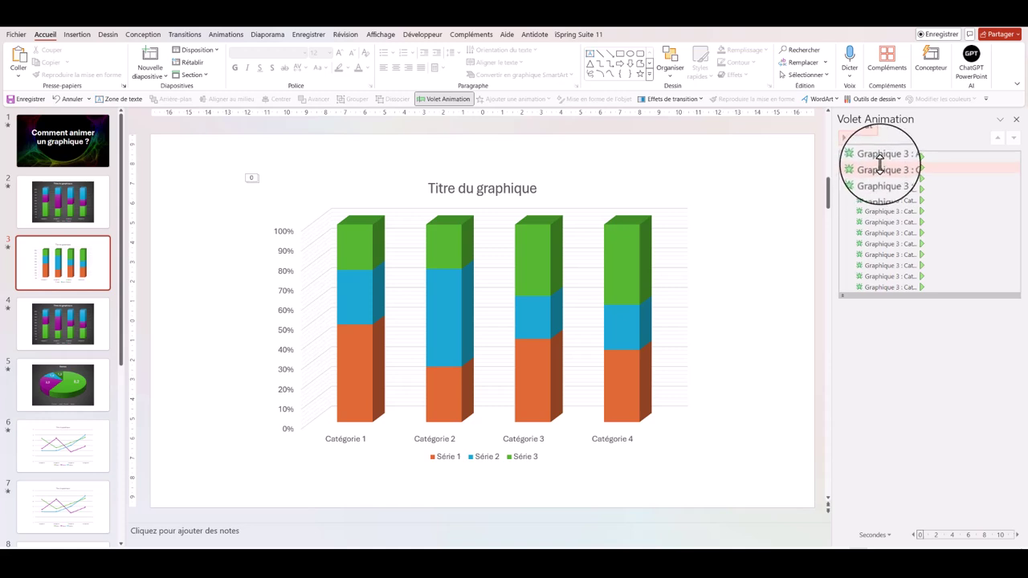
left_click(879, 168)
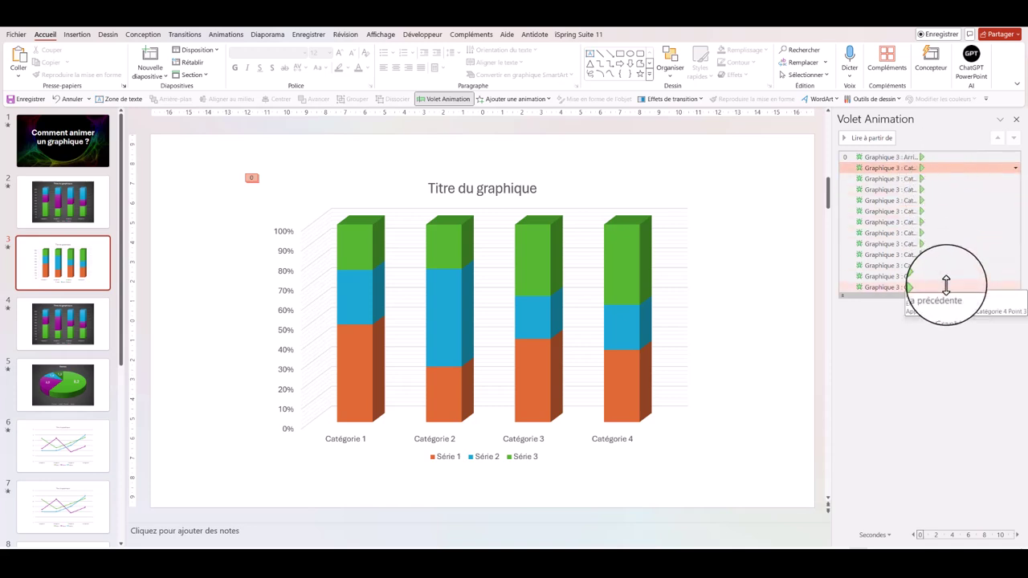
mouse_move(924, 286)
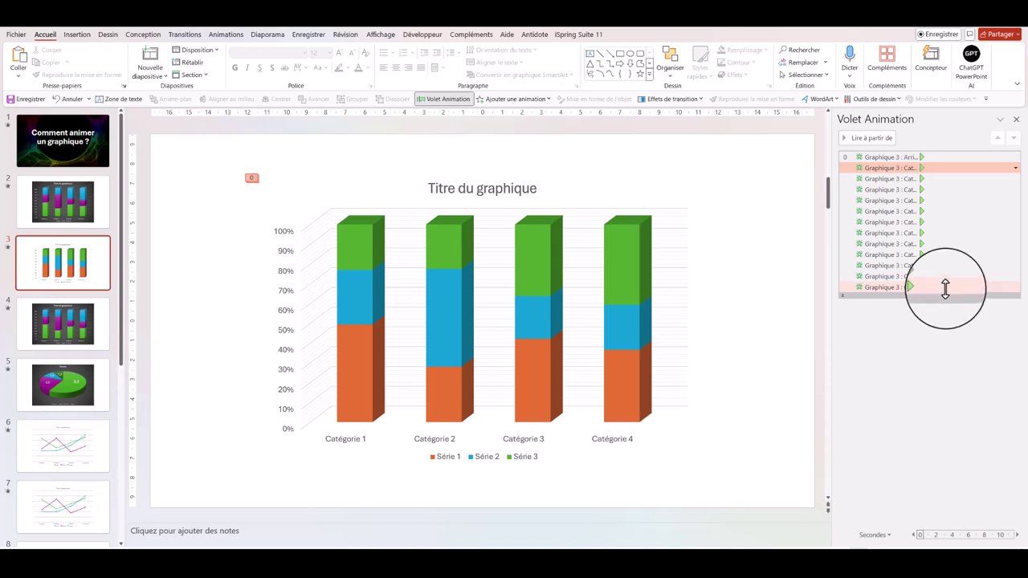
left_click(945, 288, "shift")
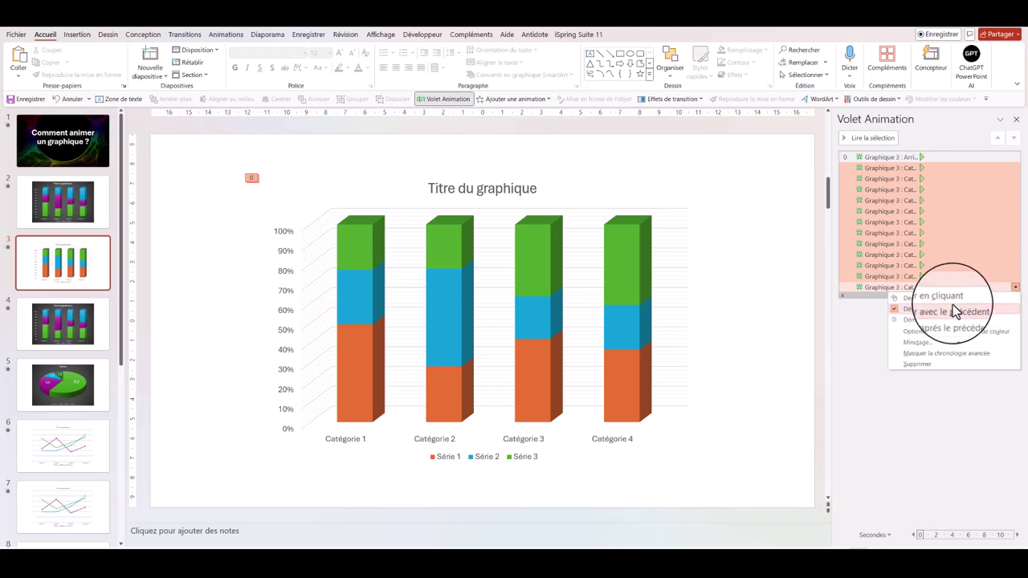
Step: Make the selected steps start After Previous with a 1-second delay, then play all animations
left_click(921, 334)
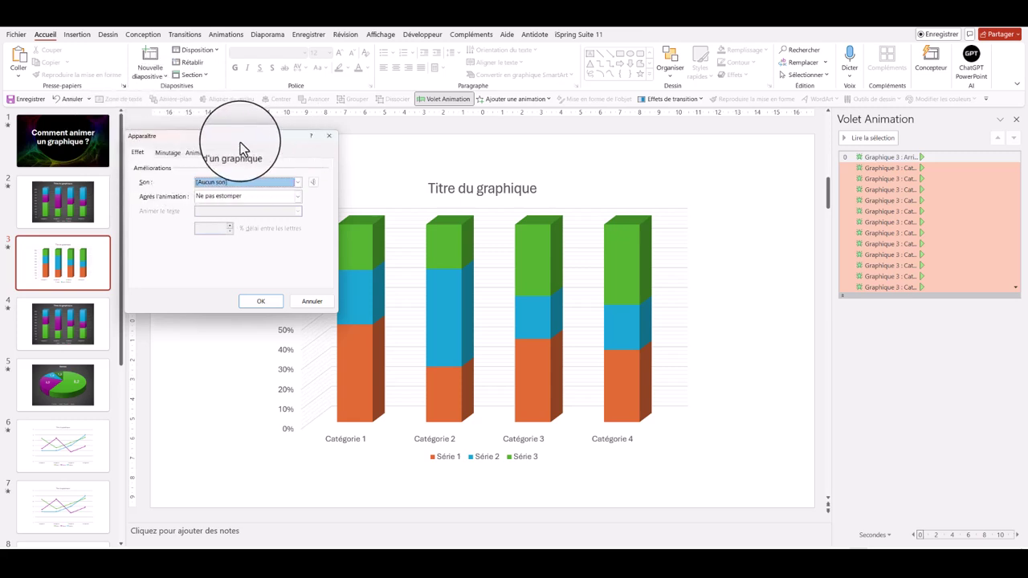
left_click(167, 153)
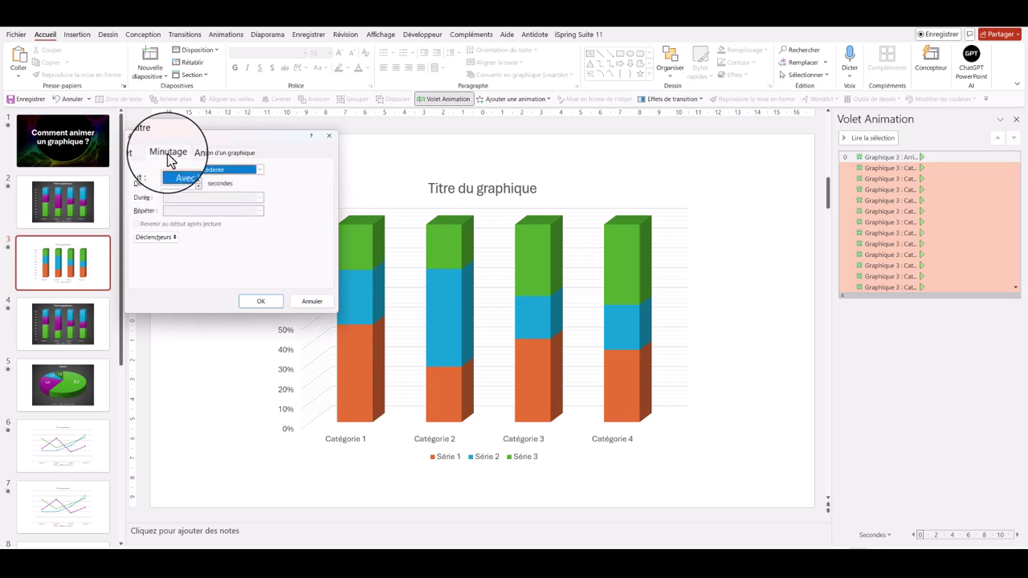
left_click(258, 170)
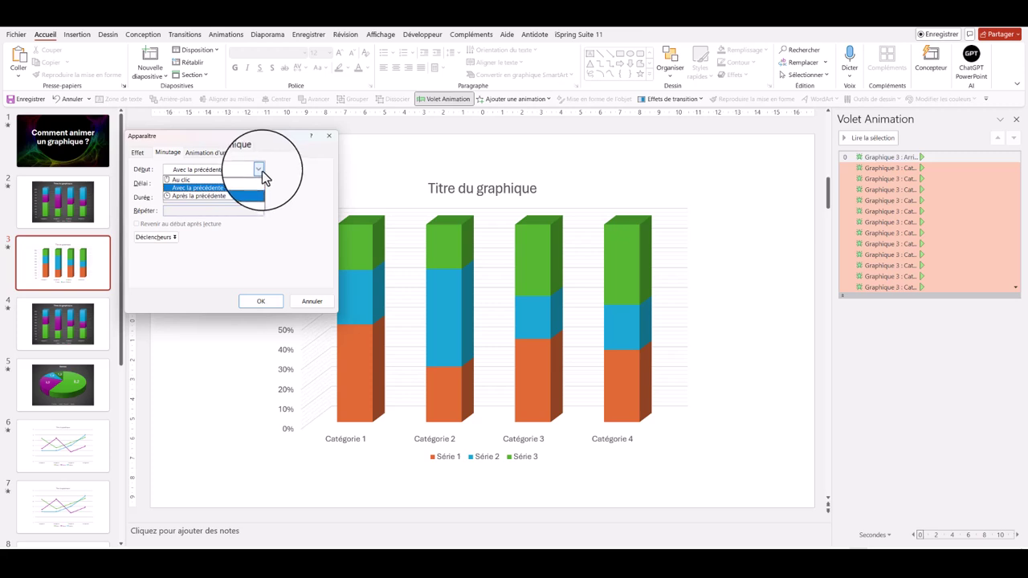
left_click(187, 199)
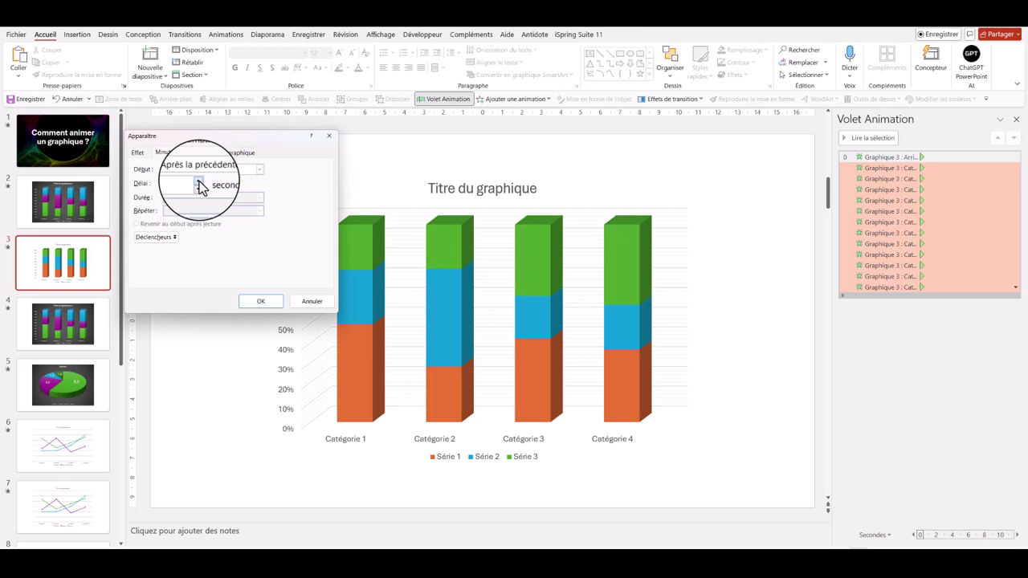
left_click(261, 305)
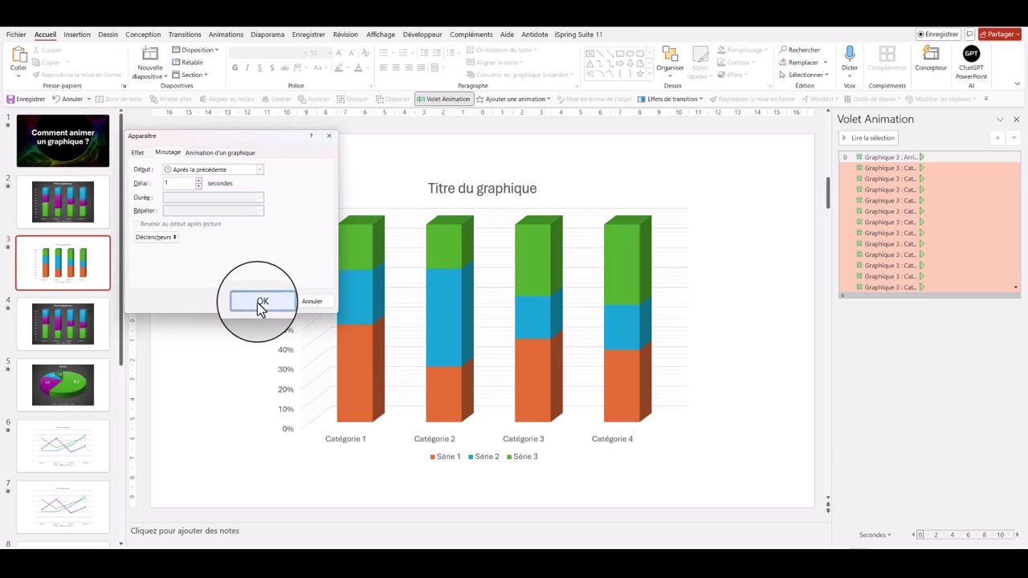
left_click(879, 393)
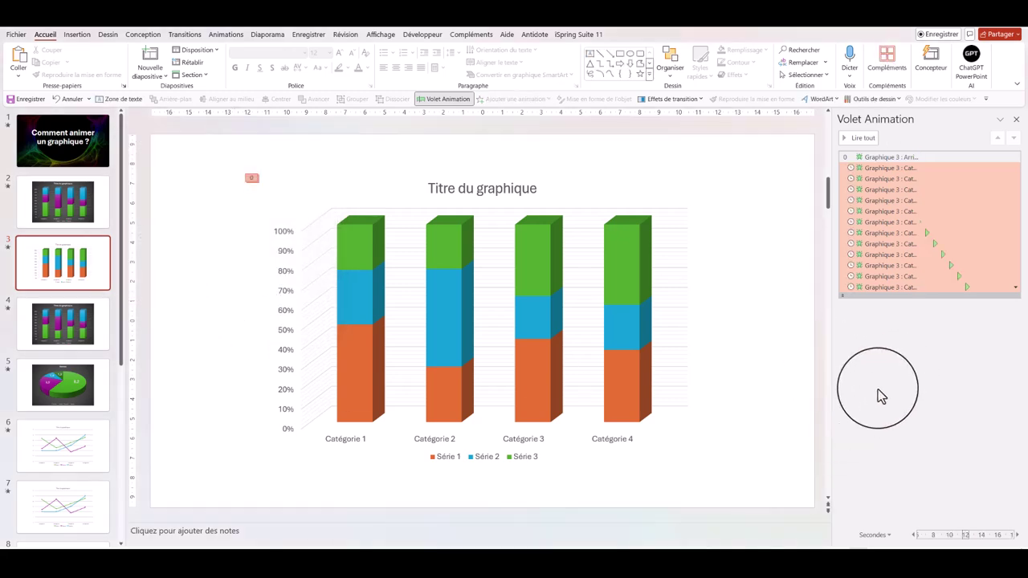
left_click(863, 139)
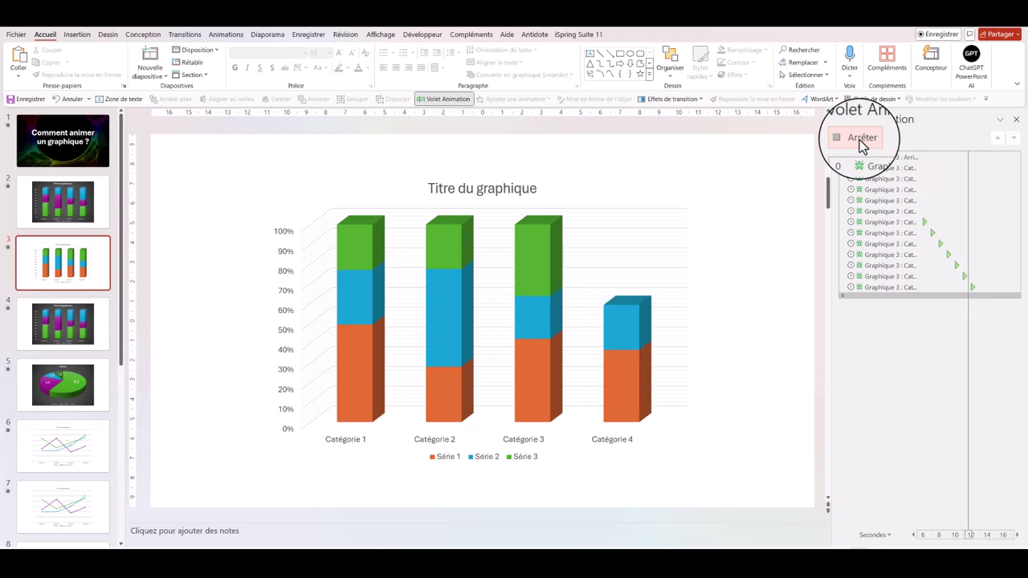
Step: Stop the preview and scroll down to slide 4's dark-themed stacked column chart
left_click(862, 140)
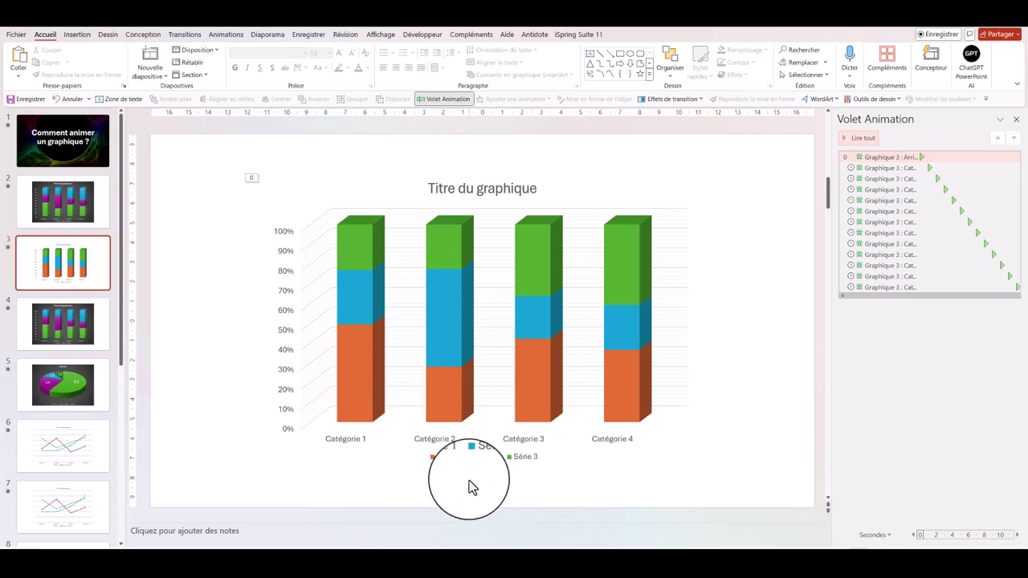
scroll(161, 394, "down", 1)
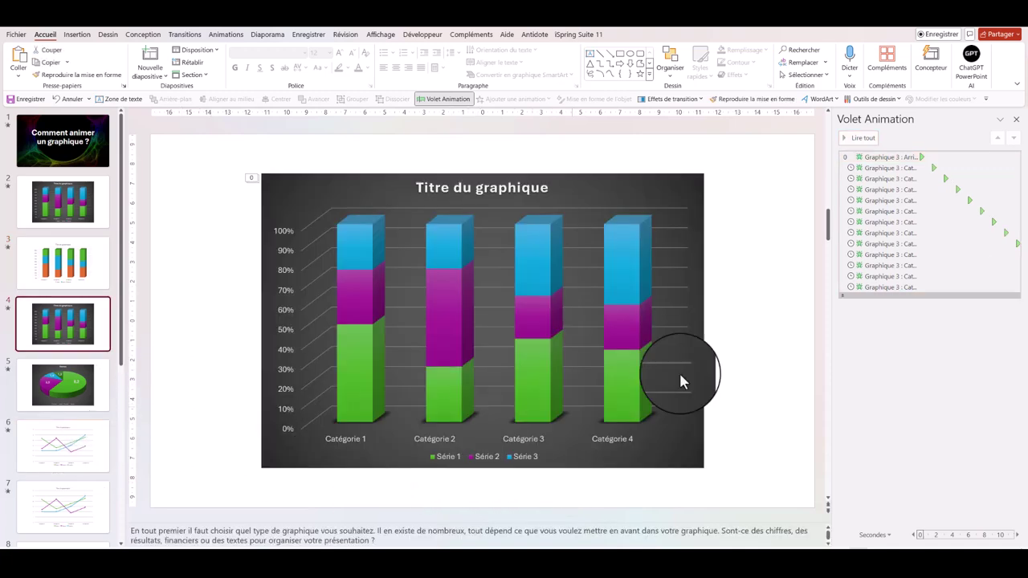
Step: Preview slide 4's chart animation, then add a new blank slide 6 after the pie chart
left_click(863, 147)
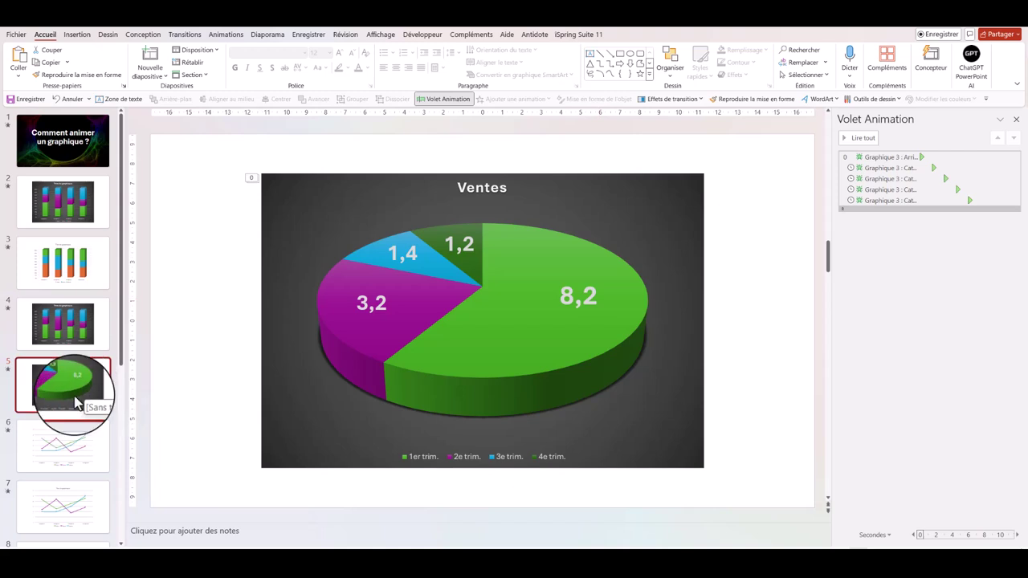
key("ctrl+m")
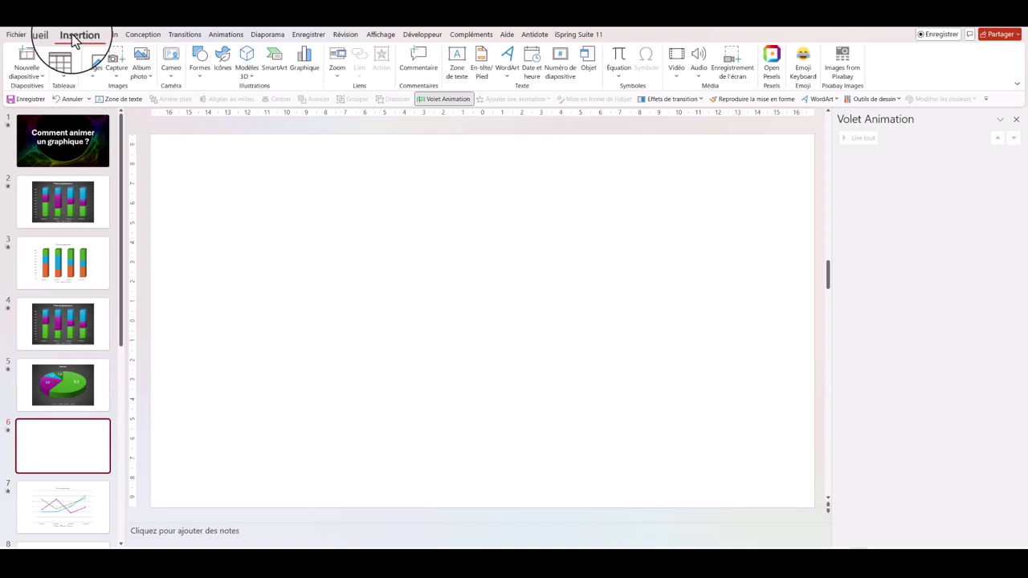
Step: Insert a 3-D Pie chart of quarterly Ventes on slide 6, check its data sheet, then close it
left_click(305, 60)
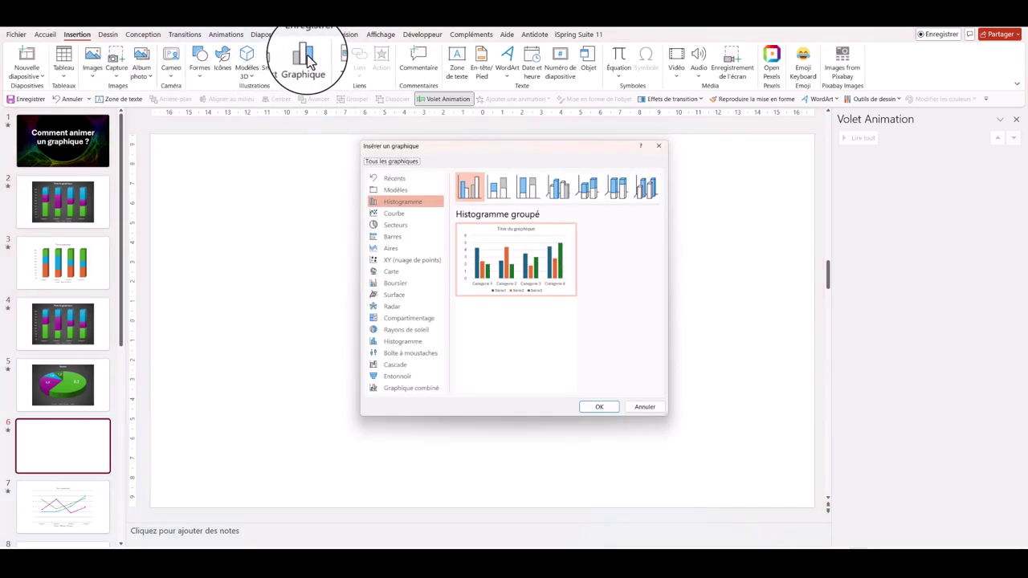
left_click(396, 231)
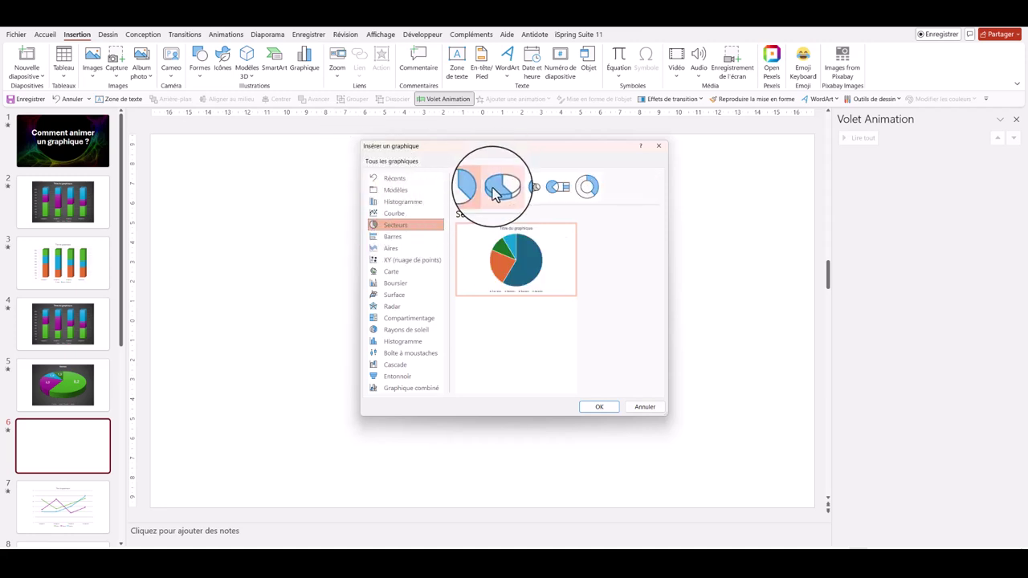
left_click(497, 191)
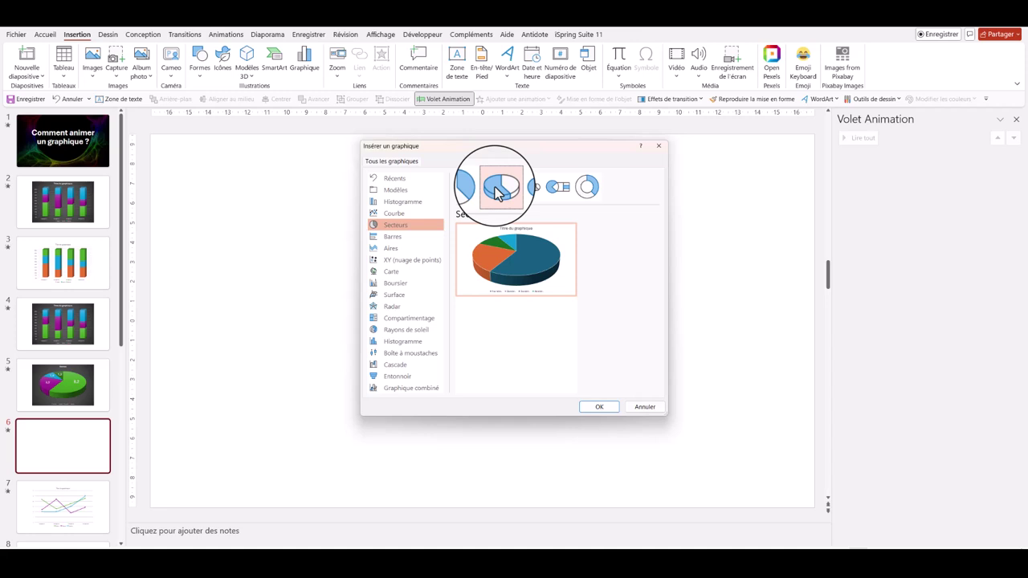
left_click(602, 410)
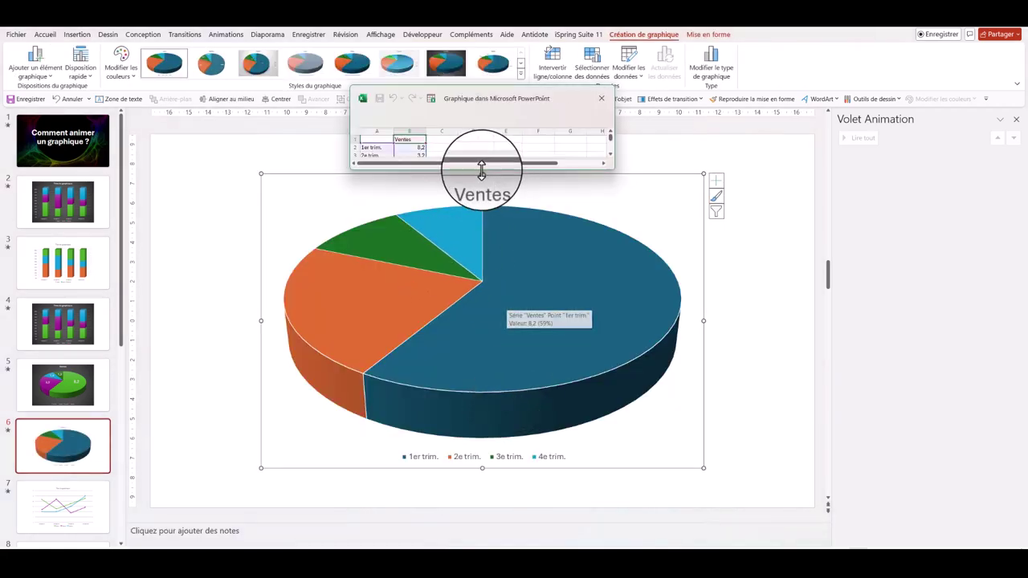
left_click_drag(476, 172, 469, 202)
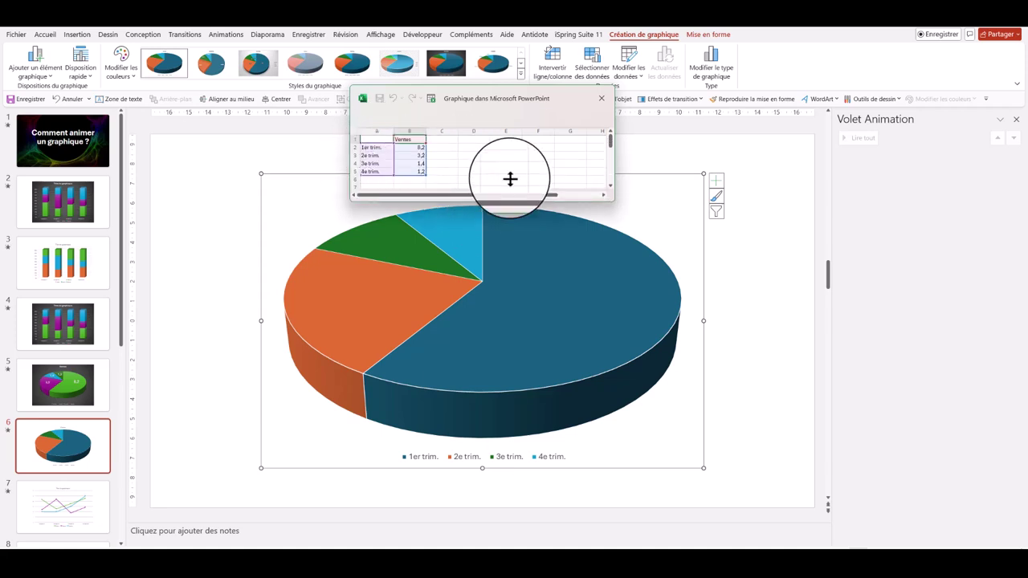
left_click(600, 98)
Step: Show data labels on the pie and recolour its slices orange, blue, green and brown
left_click(716, 183)
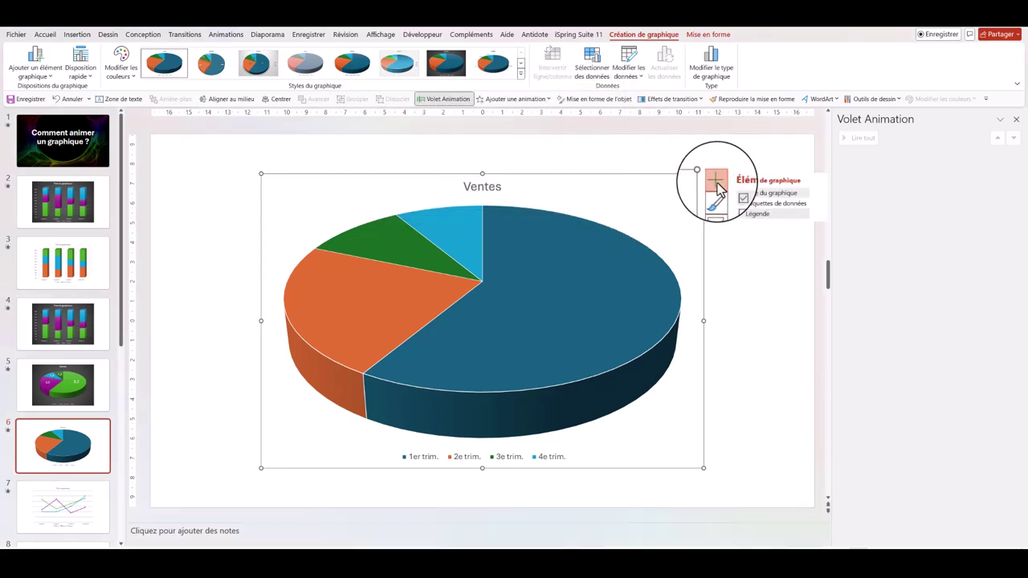
left_click(742, 203)
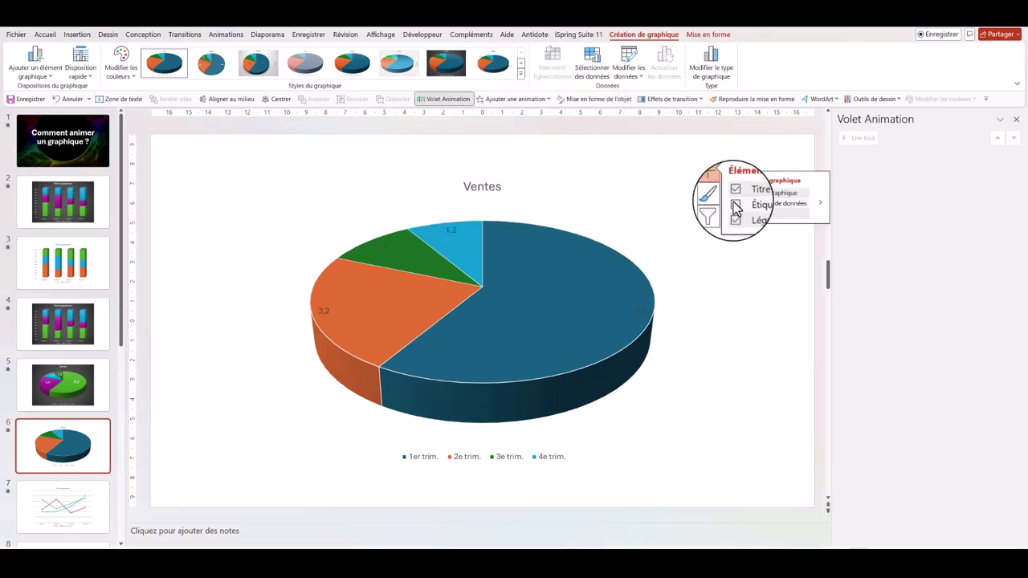
left_click(385, 251)
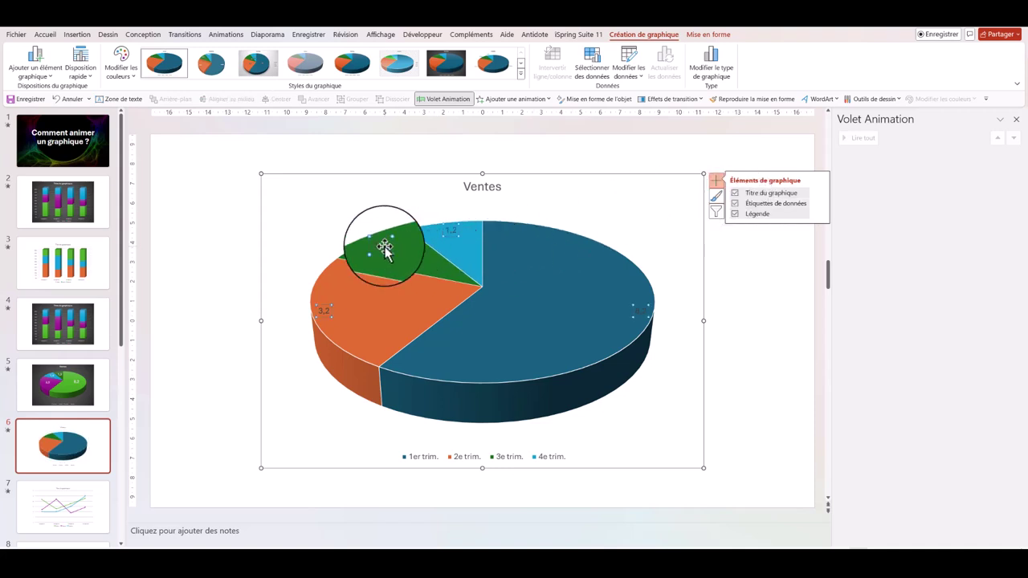
left_click(120, 63)
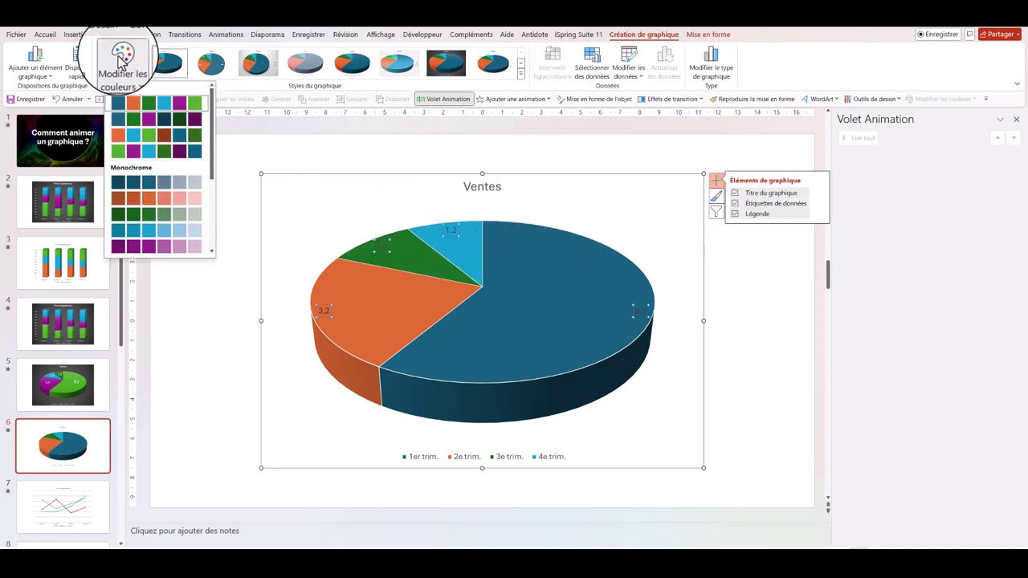
left_click(120, 131)
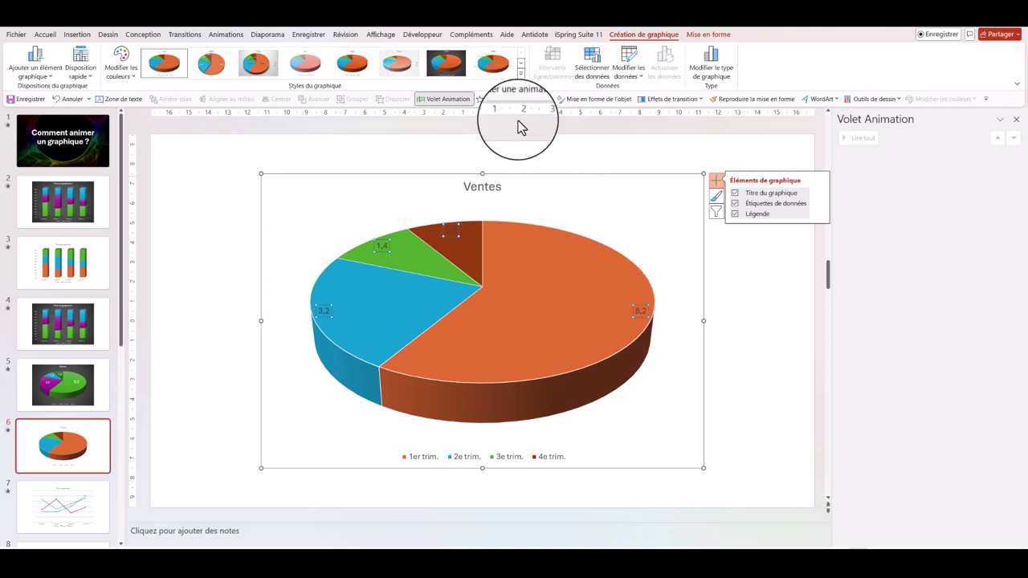
Step: Make all the pie's value labels 32 pt, centred and white
left_click(47, 37)
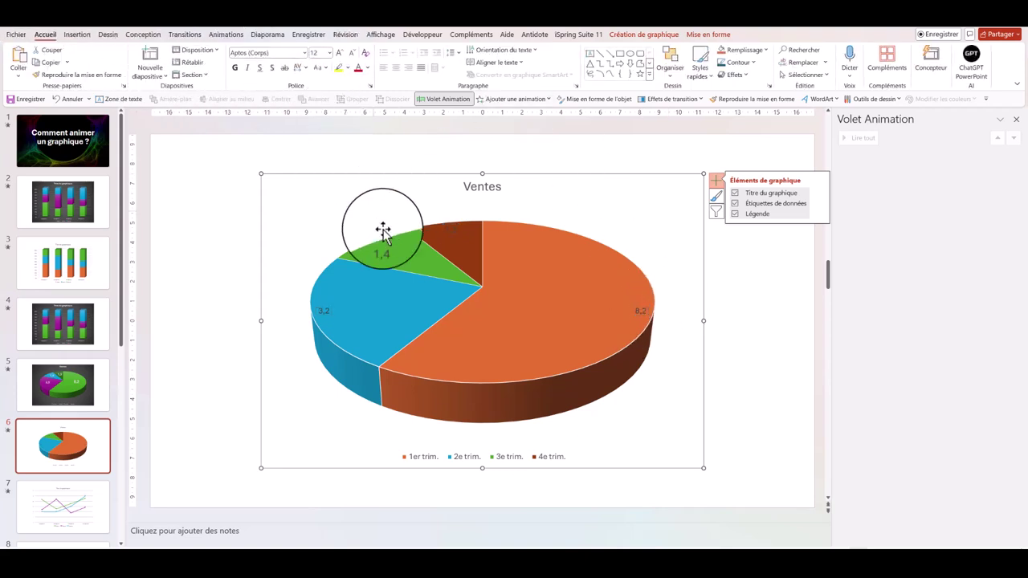
left_click(323, 311)
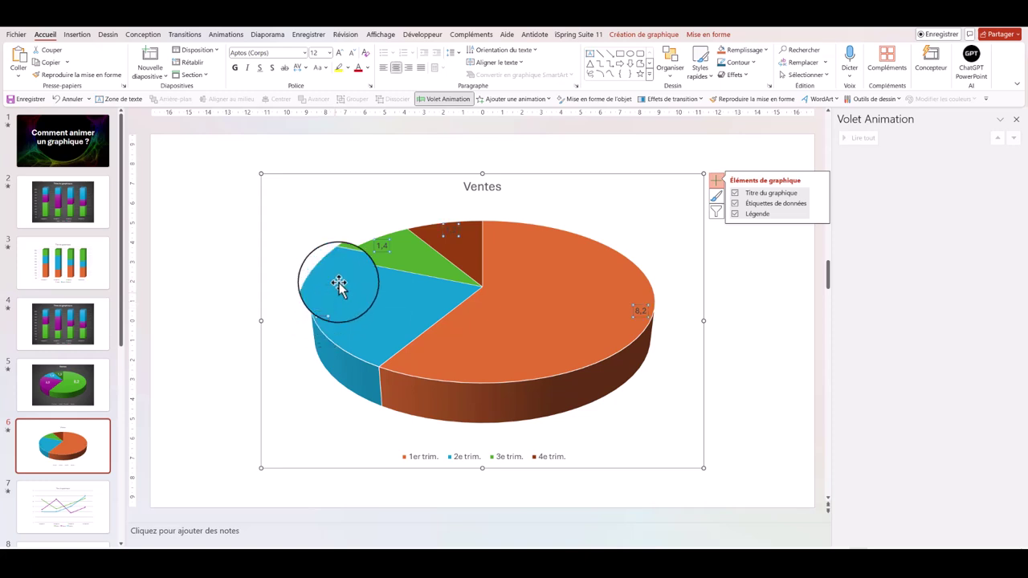
left_click(367, 69)
left_click(358, 118)
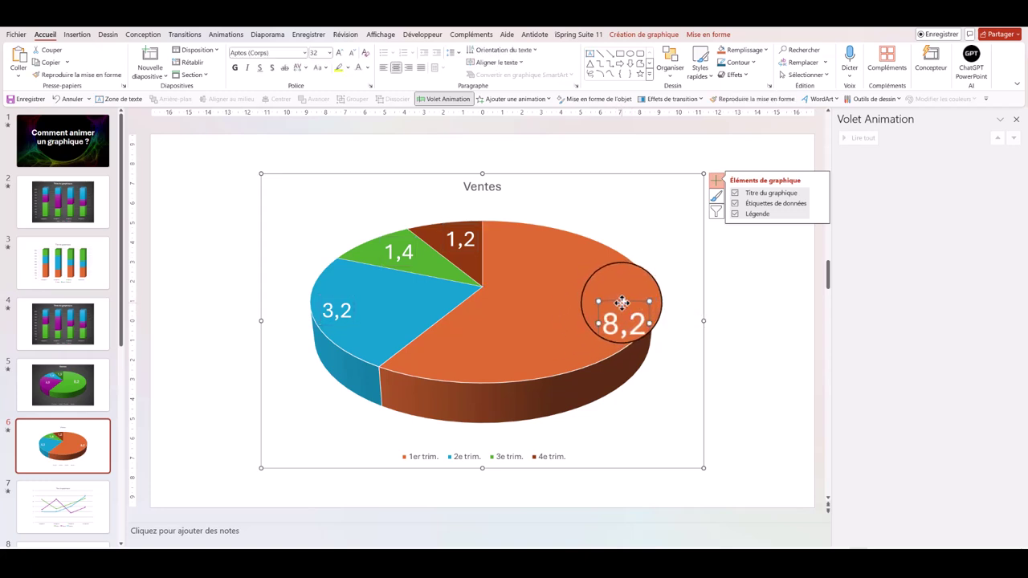
Step: Drag the 3,2 label further inside the blue slice
left_click(608, 302)
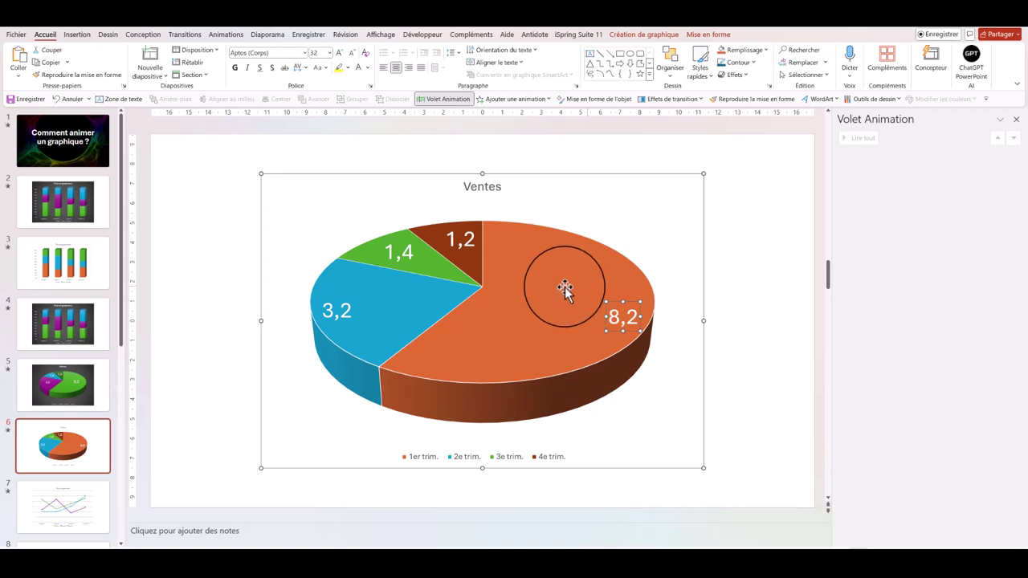
left_click(342, 313)
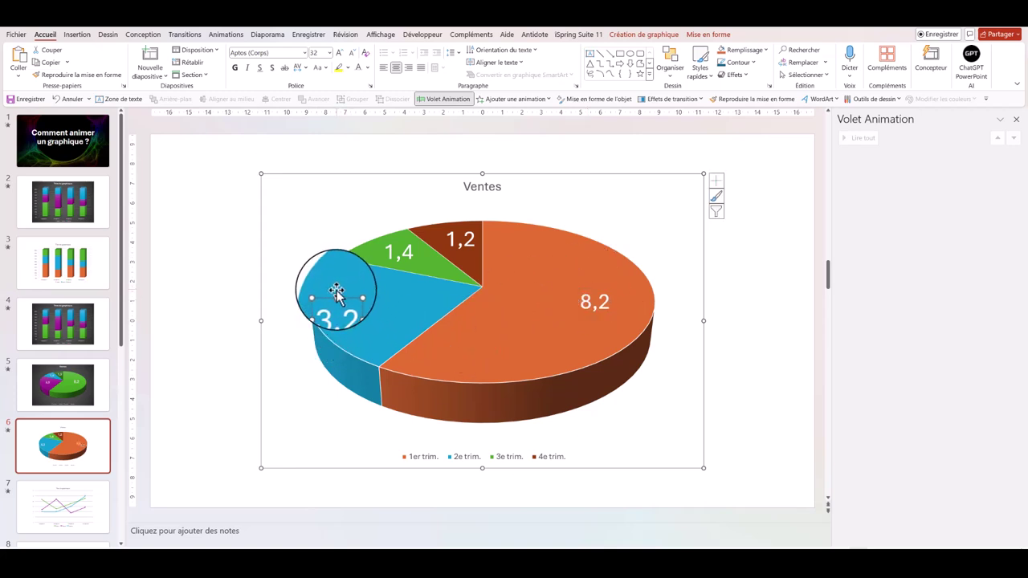
left_click_drag(337, 293, 365, 294)
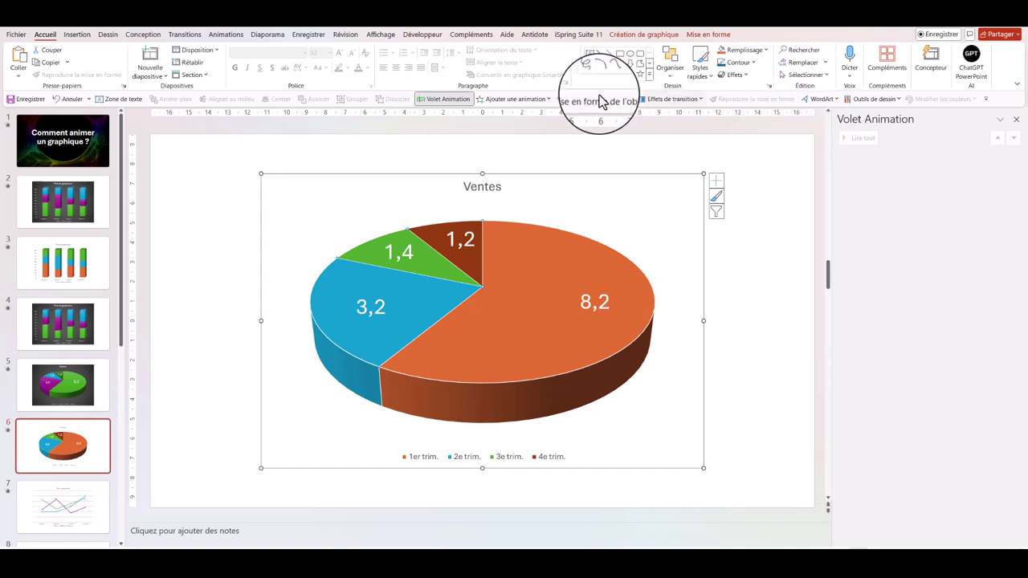
Step: Apply an Apparaître entrance to the Ventes pie chart, grouped Par catégorie
left_click(536, 109)
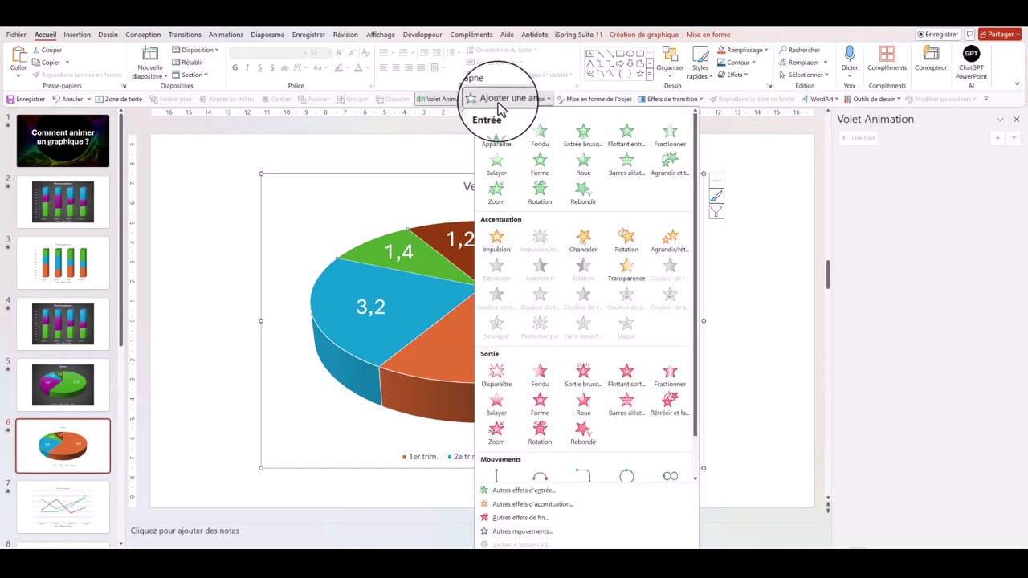
left_click(498, 137)
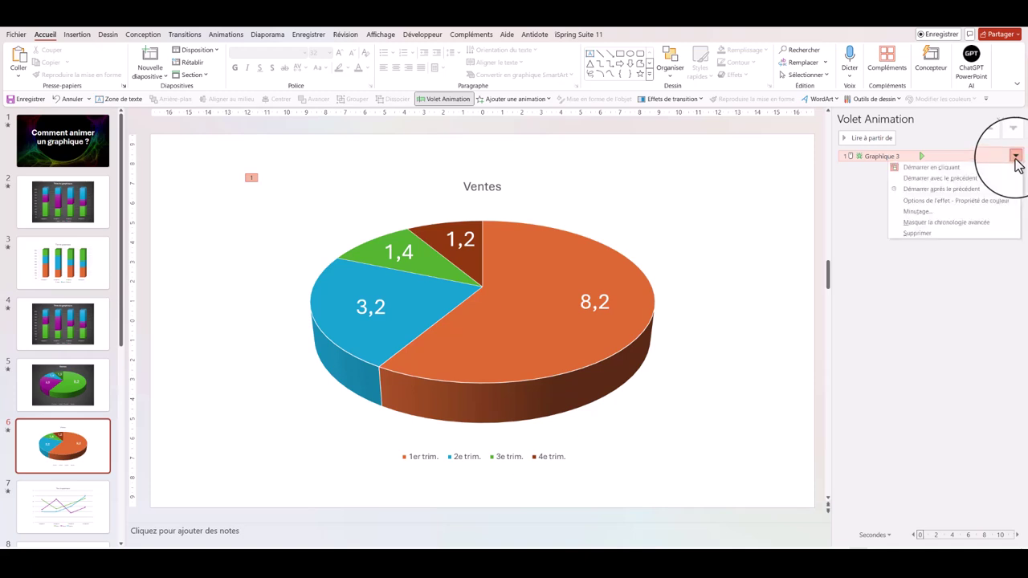
left_click(954, 202)
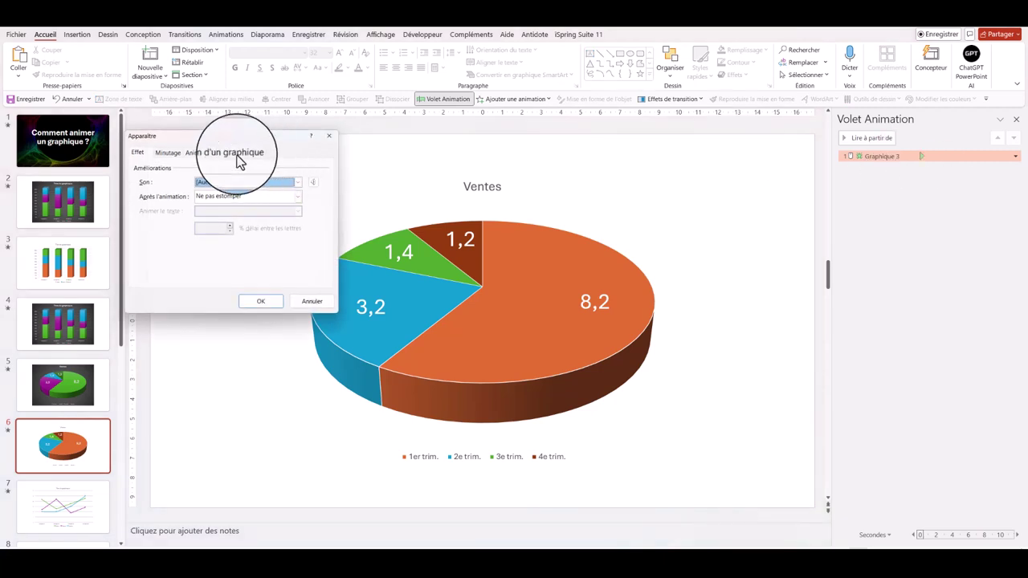
left_click(224, 153)
left_click(326, 172)
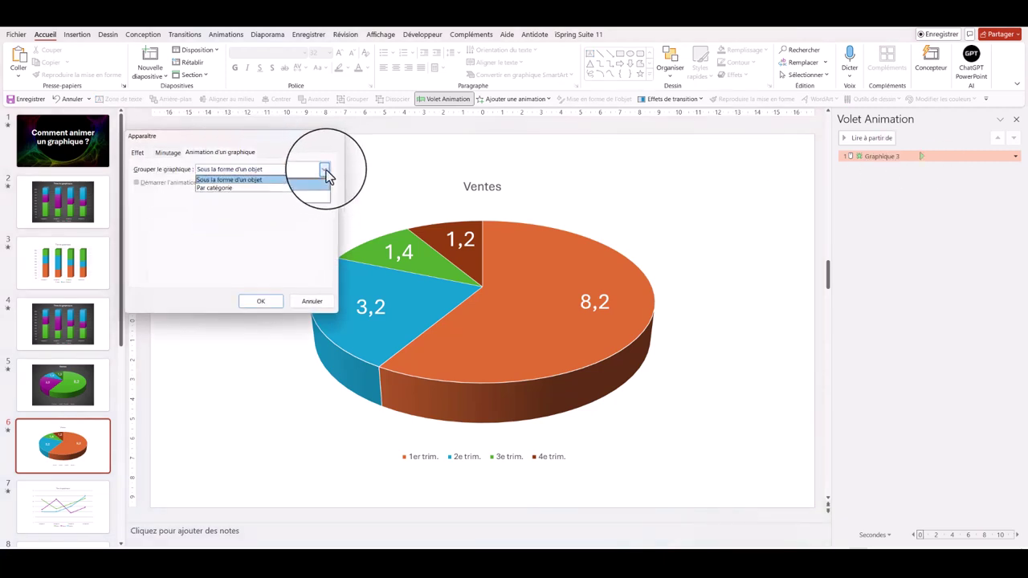
left_click(222, 190)
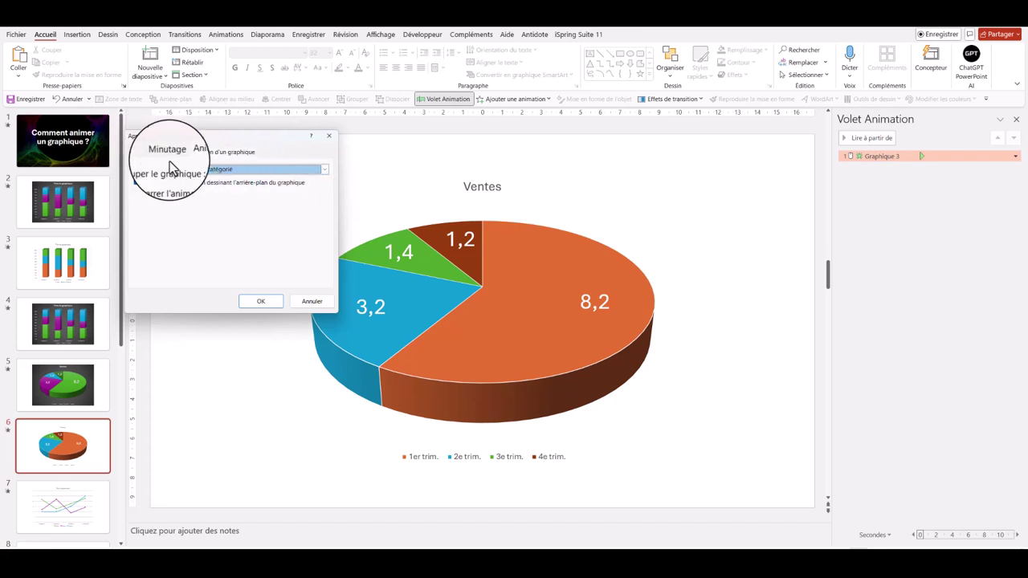
left_click(261, 301)
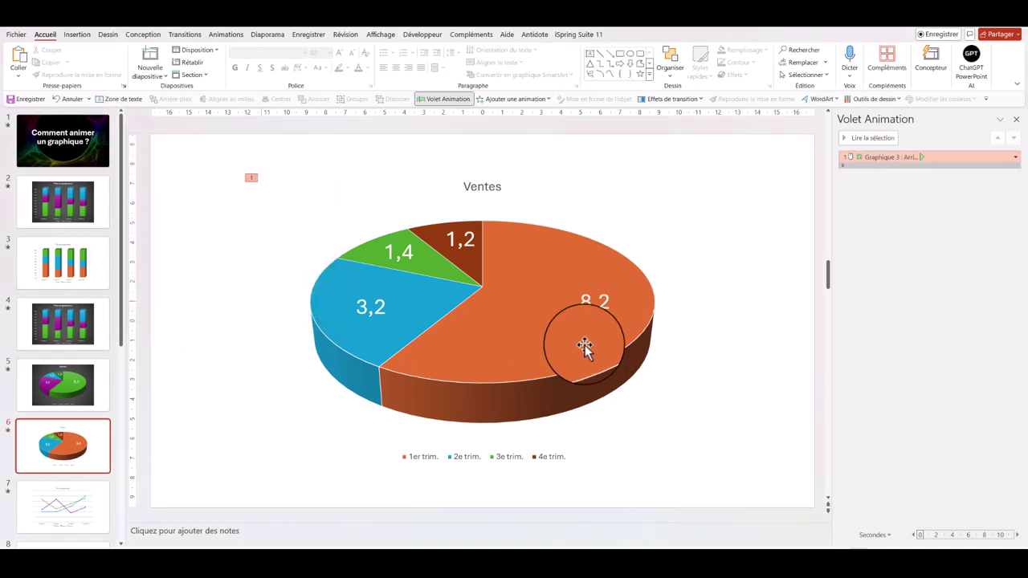
Step: Set animation steps 2–5 to start Après la précédente, with an adjusted delay
left_click(844, 174)
left_click(963, 168)
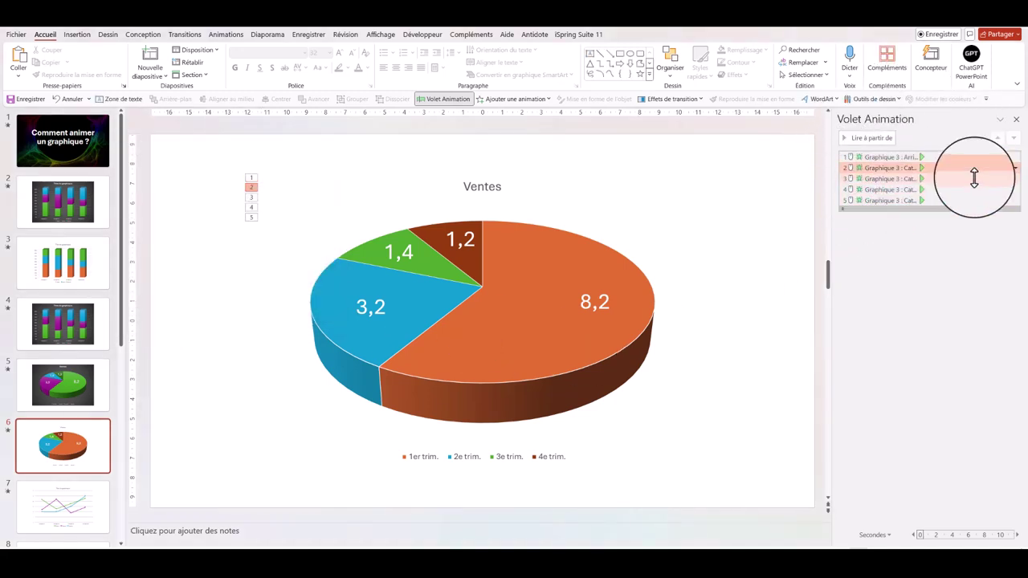
left_click(1010, 201, "shift")
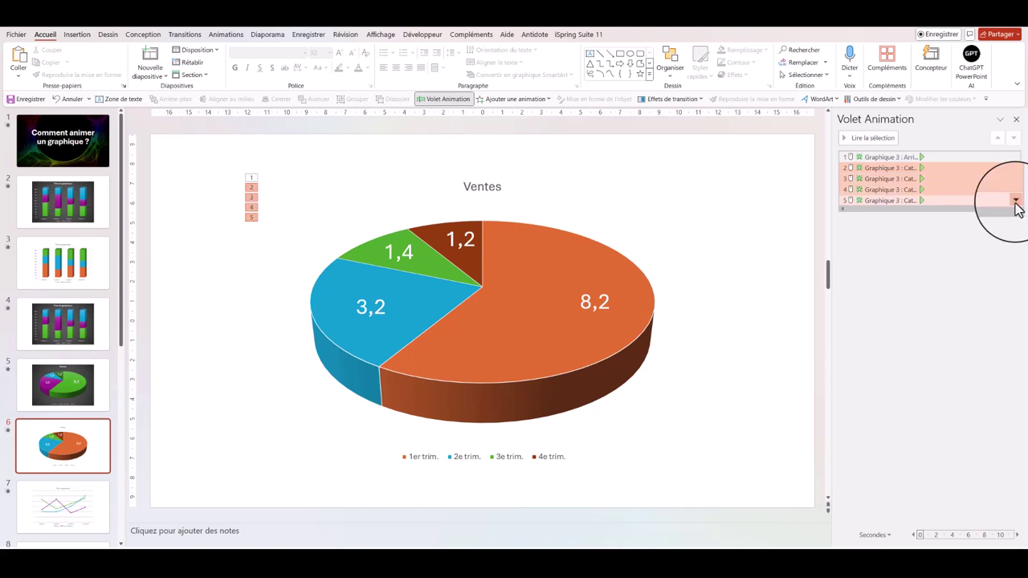
left_click(1016, 201)
left_click(947, 246)
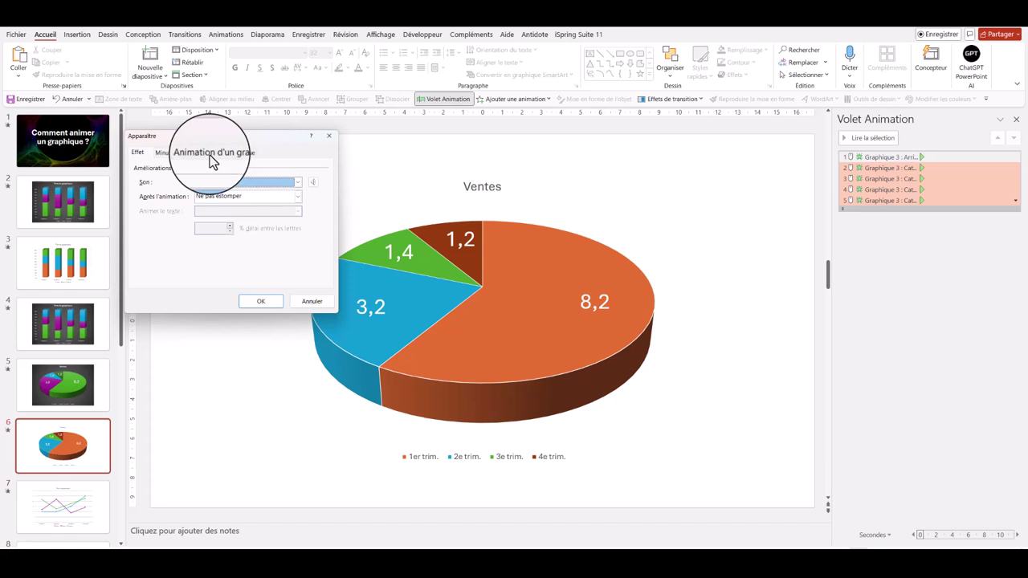
left_click(166, 152)
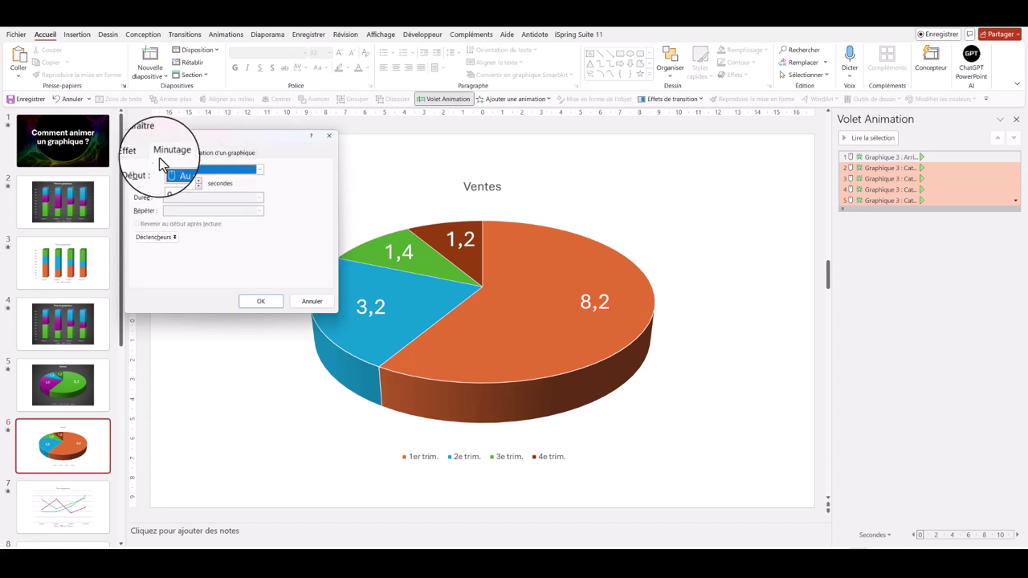
left_click(260, 170)
left_click(201, 196)
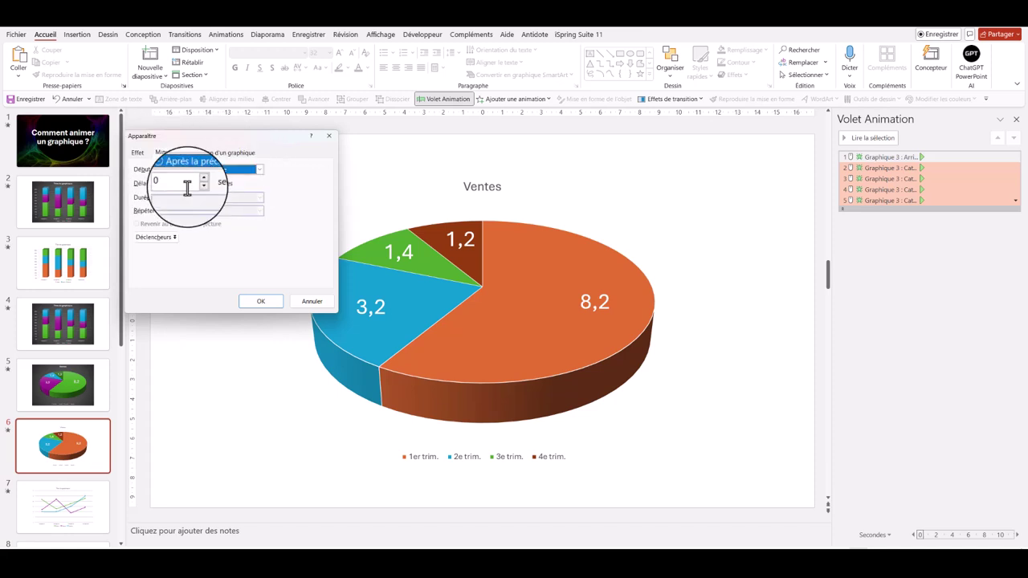
left_click(199, 183)
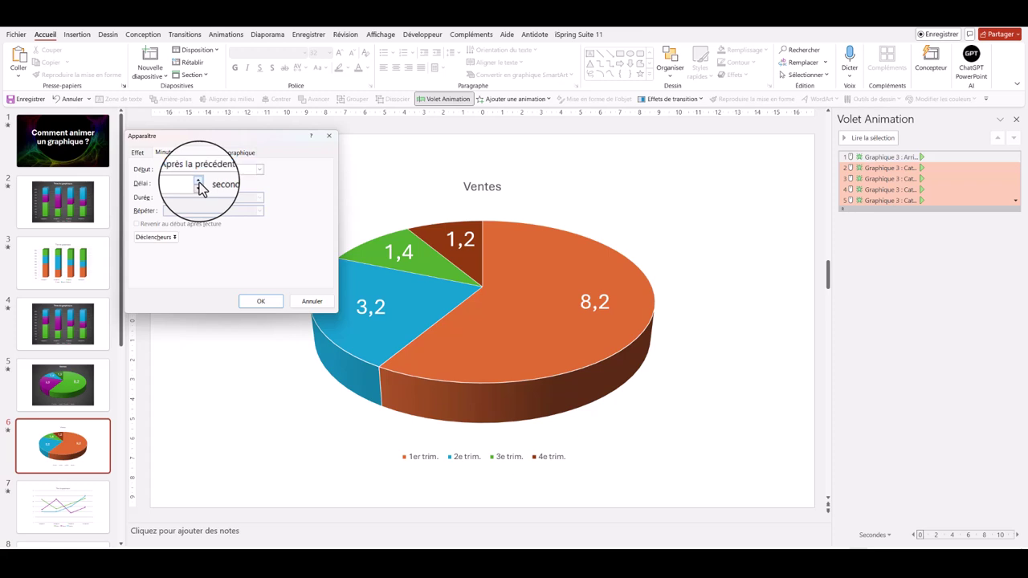
left_click(261, 301)
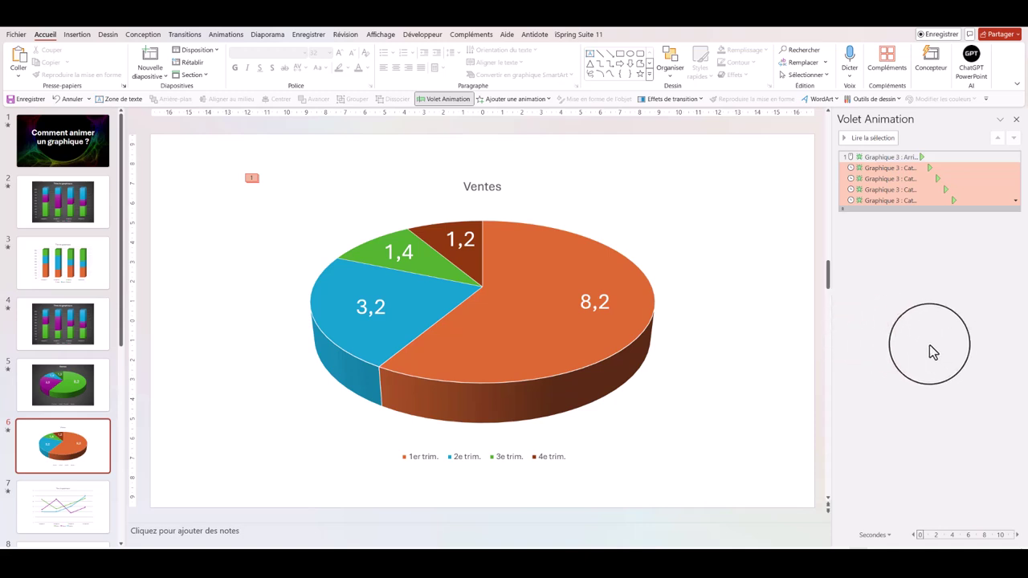
Step: Deselect the animation steps and play the full preview with Lire tout
left_click(936, 352)
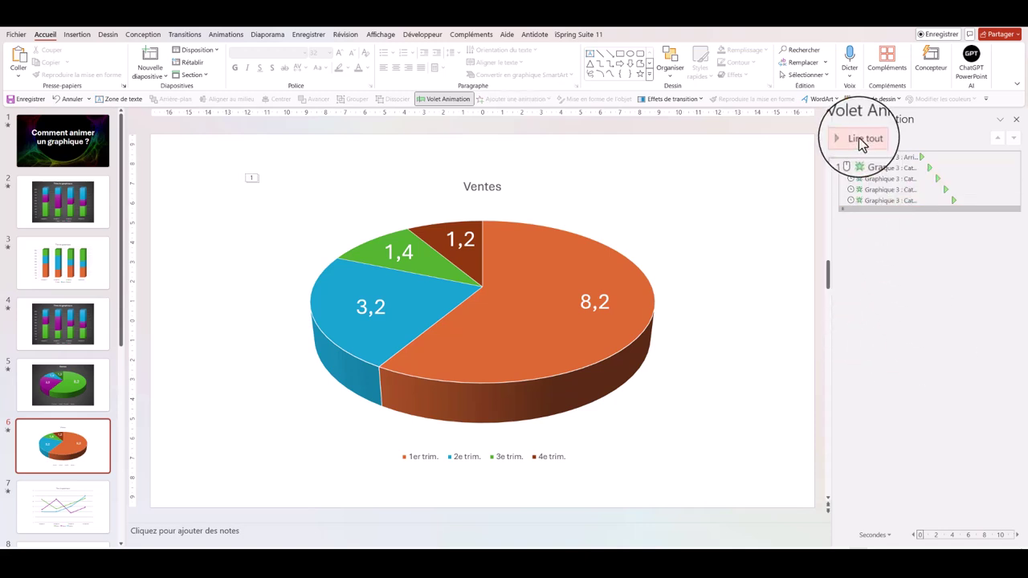
left_click(862, 143)
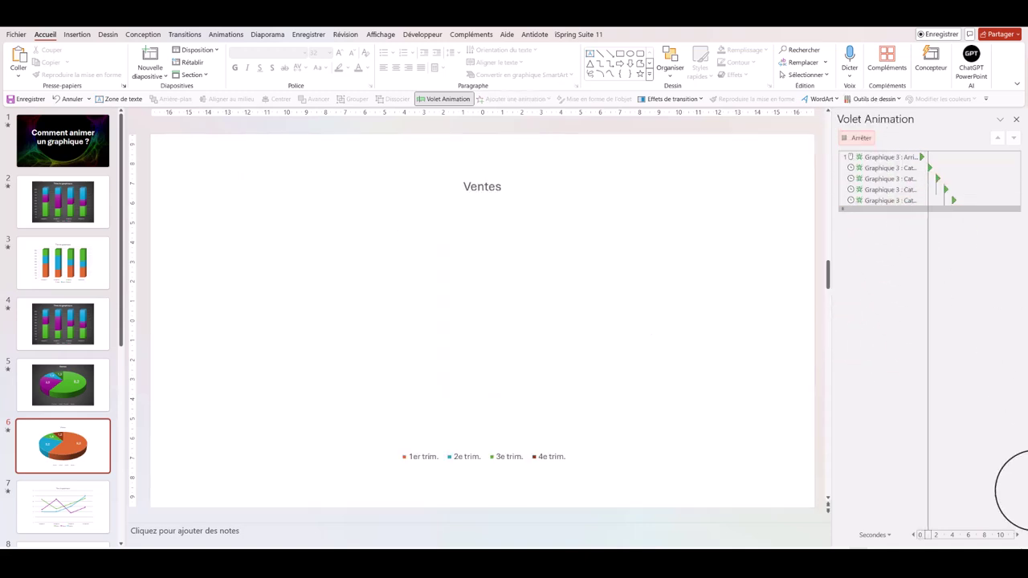